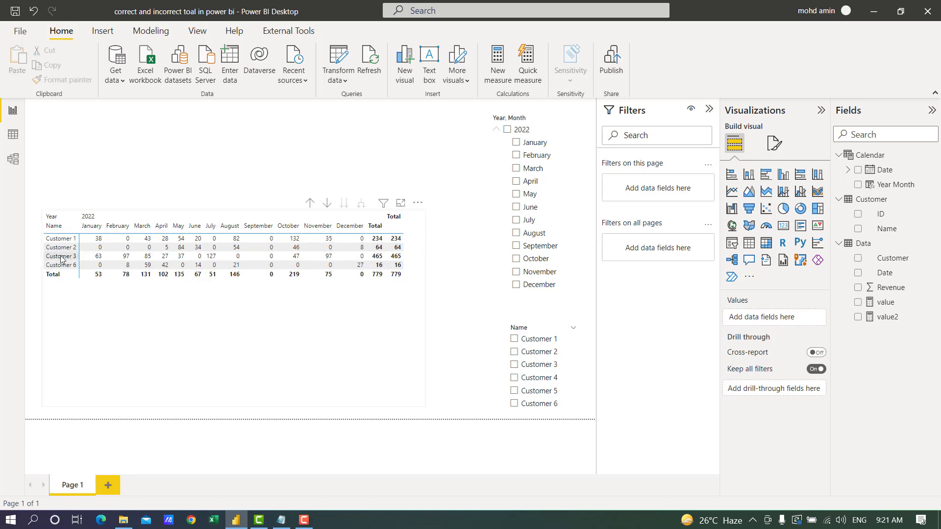
Filter the matrix to January, then February, clearing each month filter afterward
{"action": "left_click", "coordinate": [98, 312]}
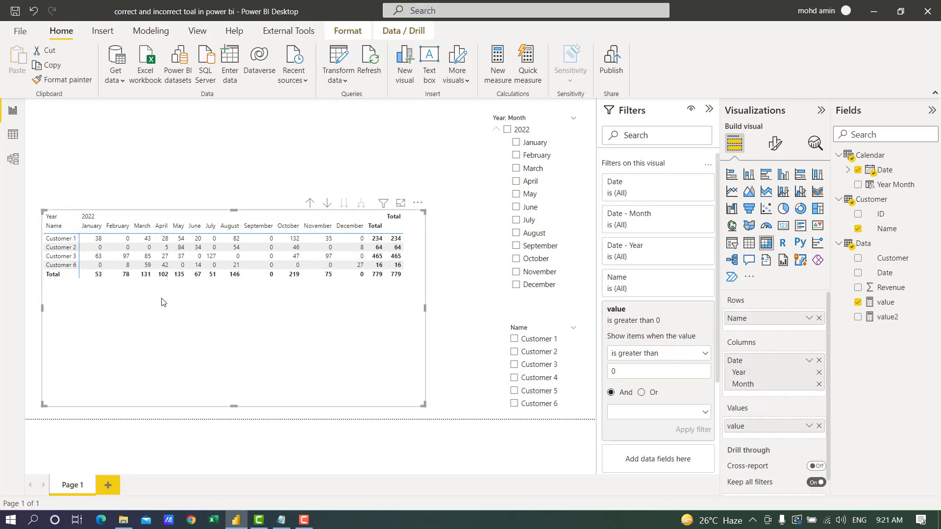
{"action": "left_click", "coordinate": [517, 143]}
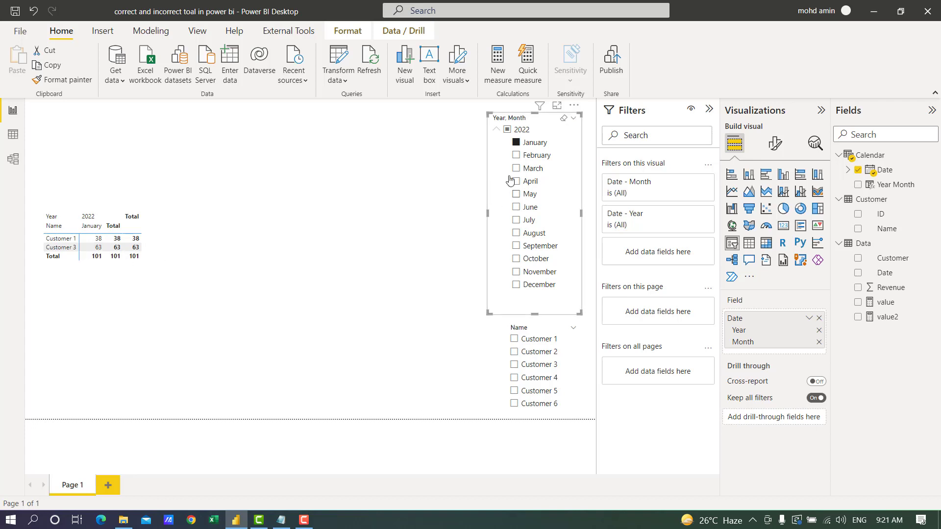
{"action": "left_click", "coordinate": [523, 144]}
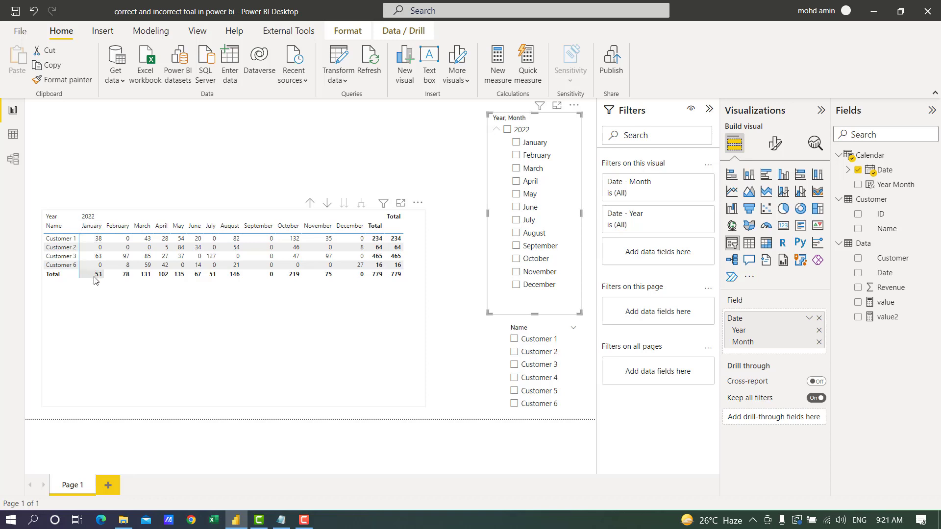
{"action": "mouse_move", "coordinate": [100, 280]}
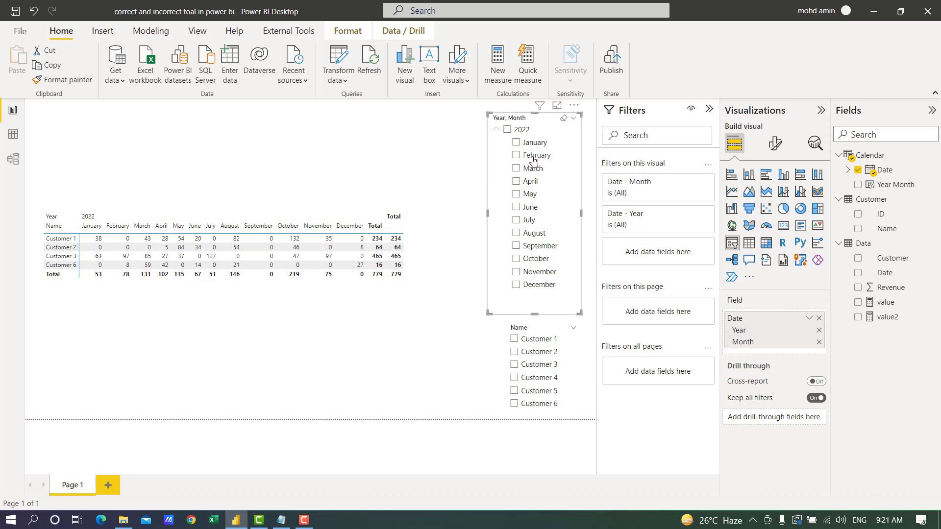
{"action": "left_click", "coordinate": [516, 156]}
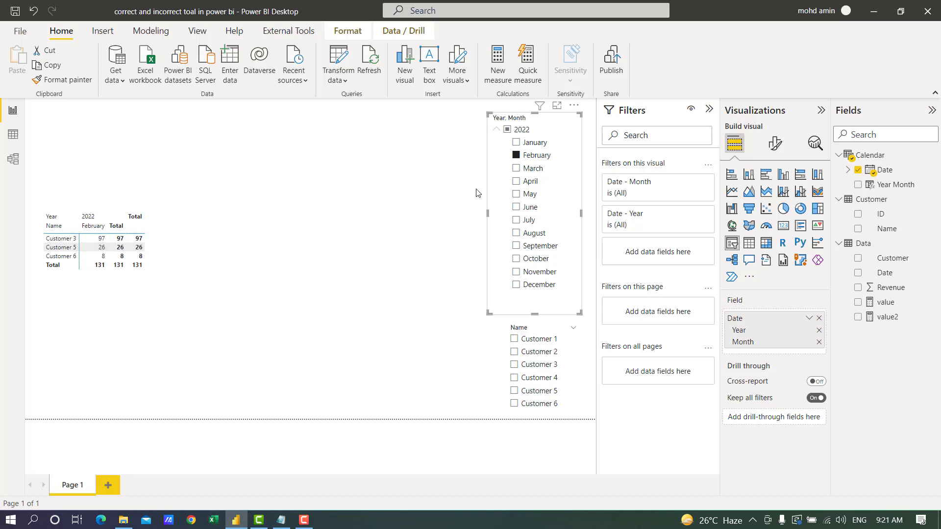
{"action": "left_click", "coordinate": [515, 155]}
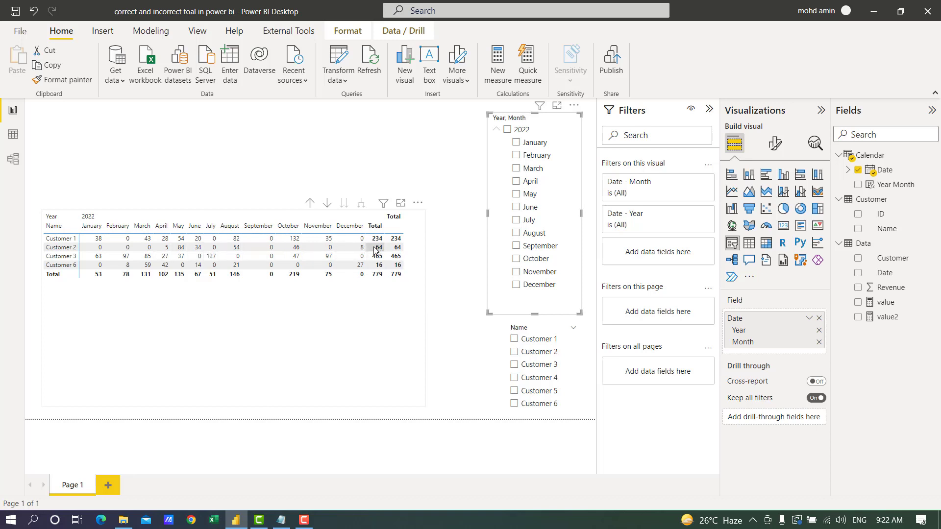
{"action": "left_click", "coordinate": [262, 343]}
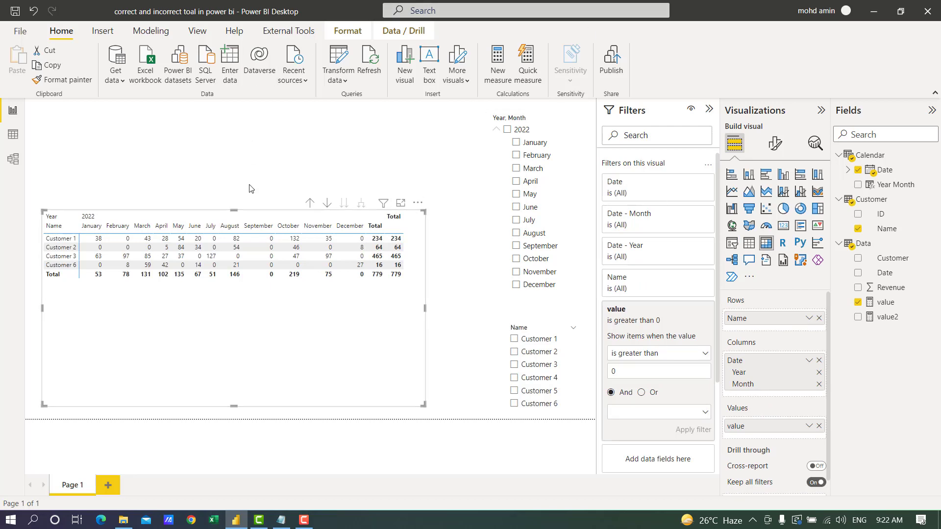
Inspect the Calendar, Customer and Data tables and the Date, Customer and Revenue columns in Data view
{"action": "left_click", "coordinate": [13, 134]}
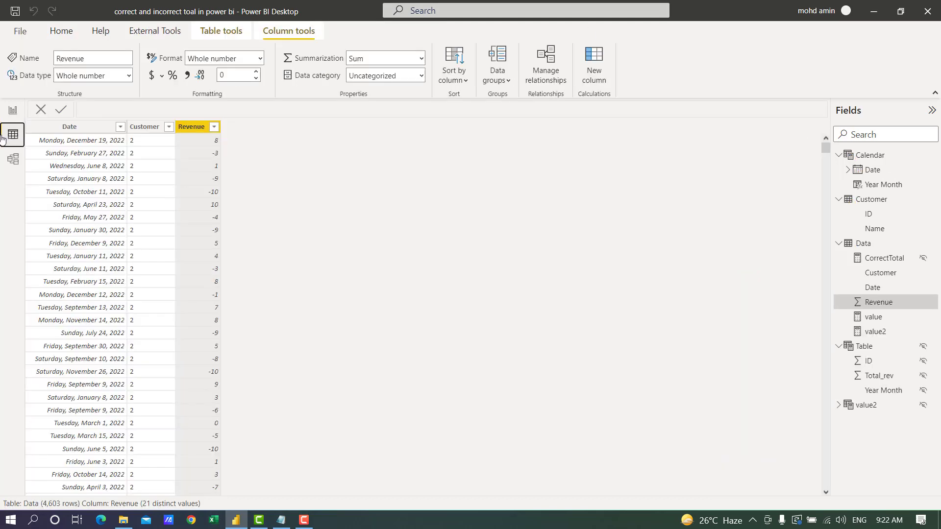
{"action": "left_click", "coordinate": [866, 155]}
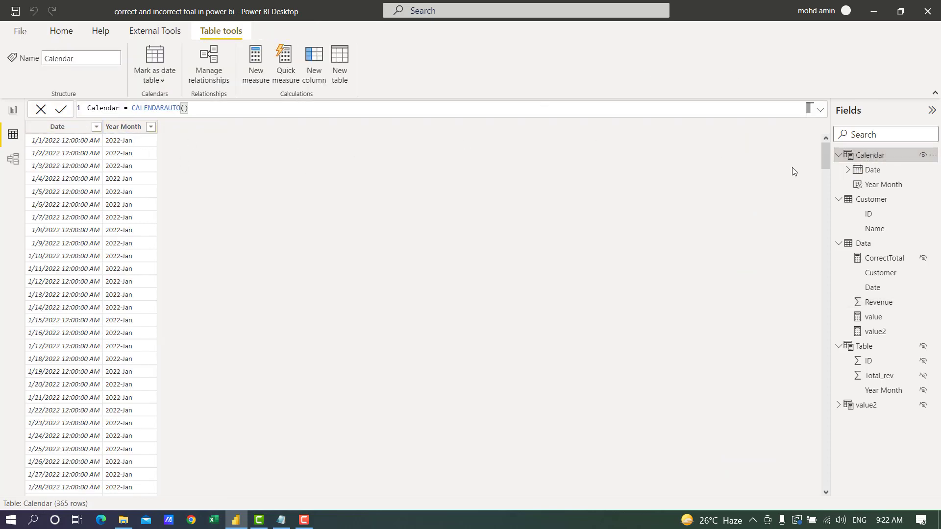
{"action": "left_click", "coordinate": [872, 199]}
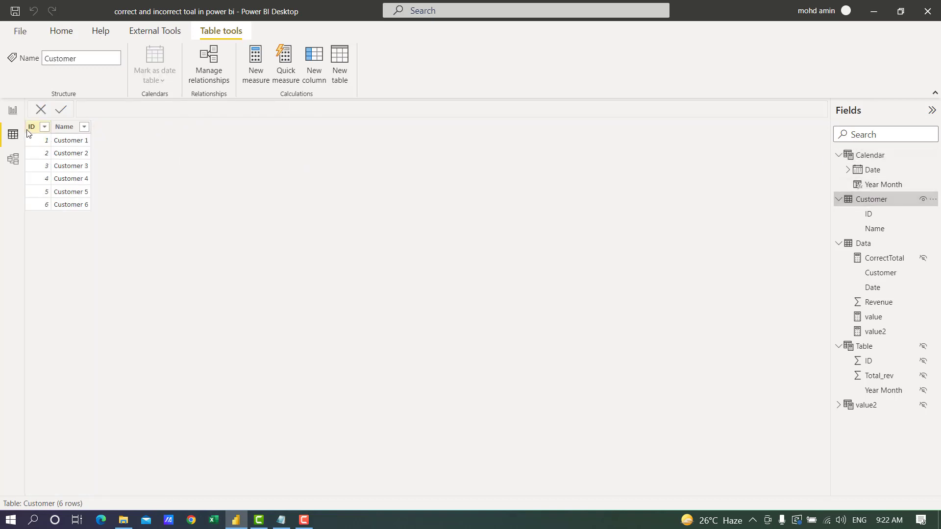
{"action": "left_click", "coordinate": [880, 245]}
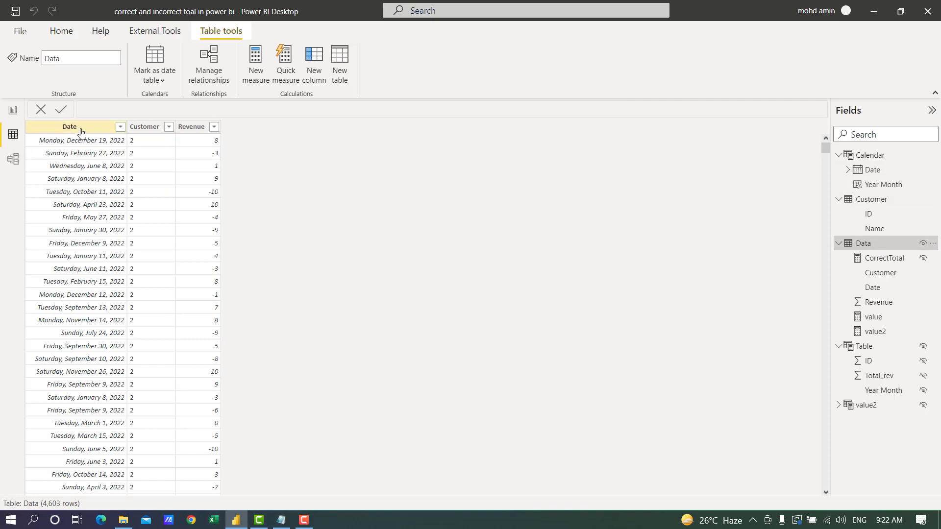
{"action": "left_click", "coordinate": [81, 129]}
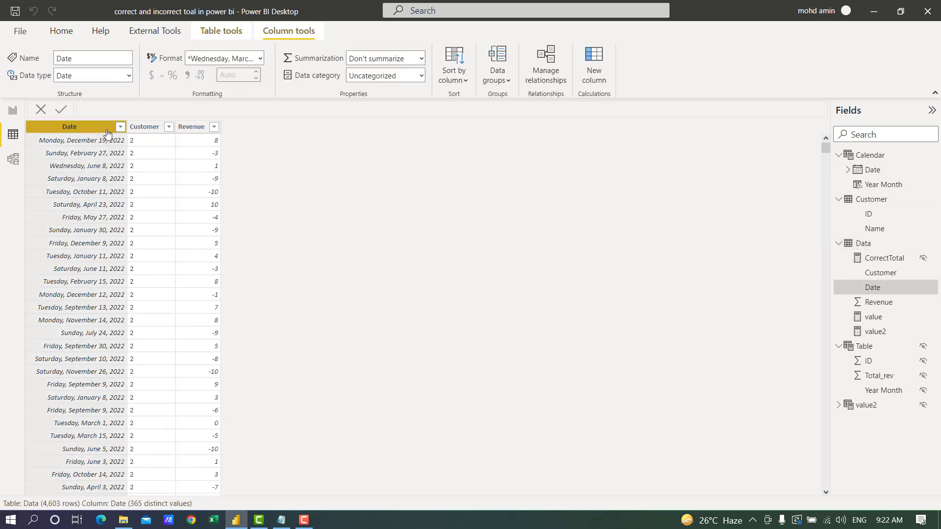
{"action": "left_click", "coordinate": [143, 130]}
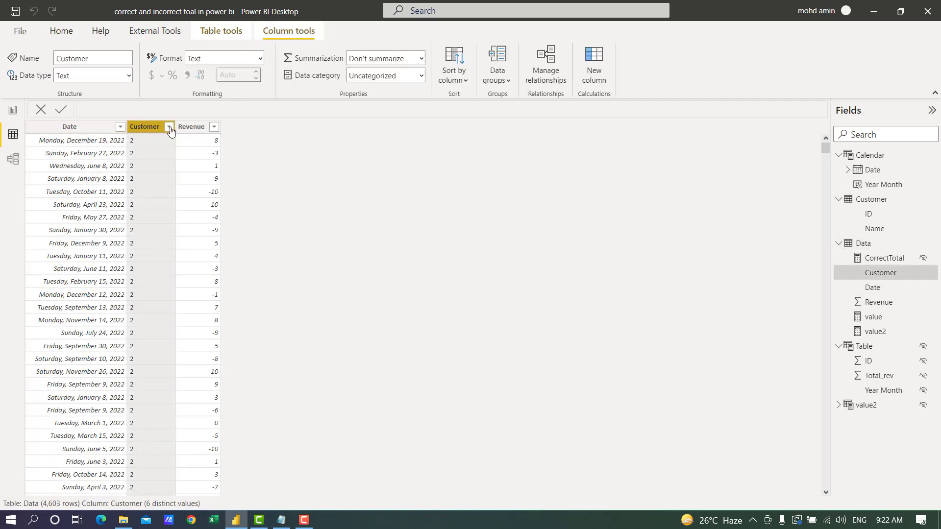
{"action": "left_click", "coordinate": [195, 130]}
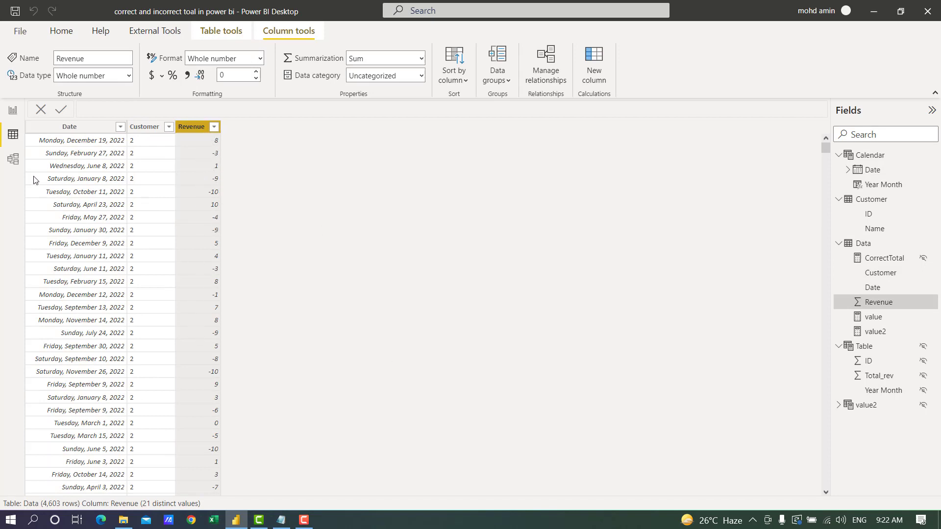
{"action": "left_click", "coordinate": [16, 114]}
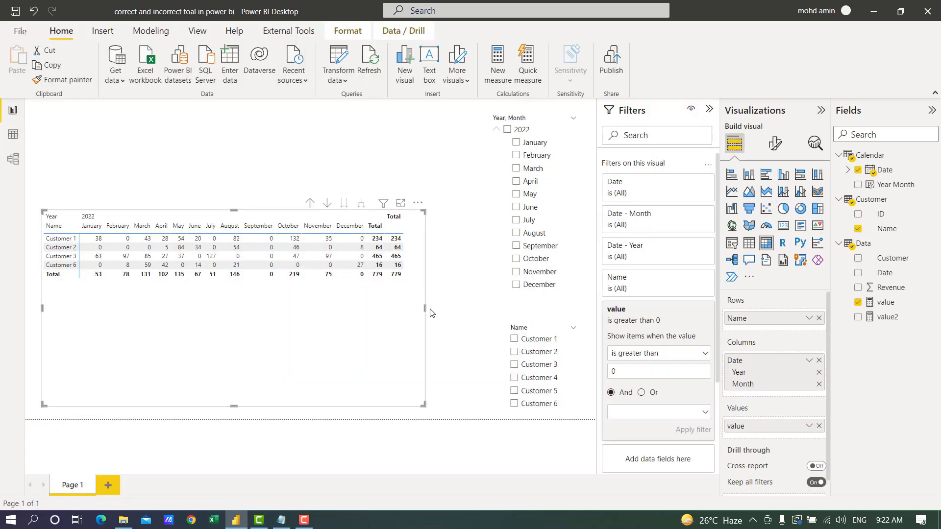
Widen the matrix, clear its value filter and replace value with Revenue in Values
{"action": "left_click_drag", "start_coordinate": [433, 312], "coordinate": [449, 312]}
{"action": "left_click", "coordinate": [690, 321]}
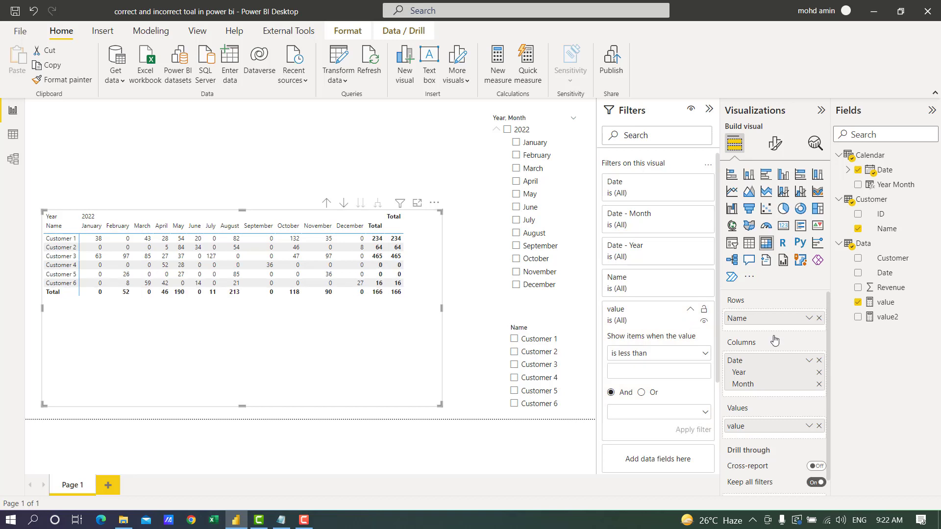
{"action": "left_click", "coordinate": [818, 426]}
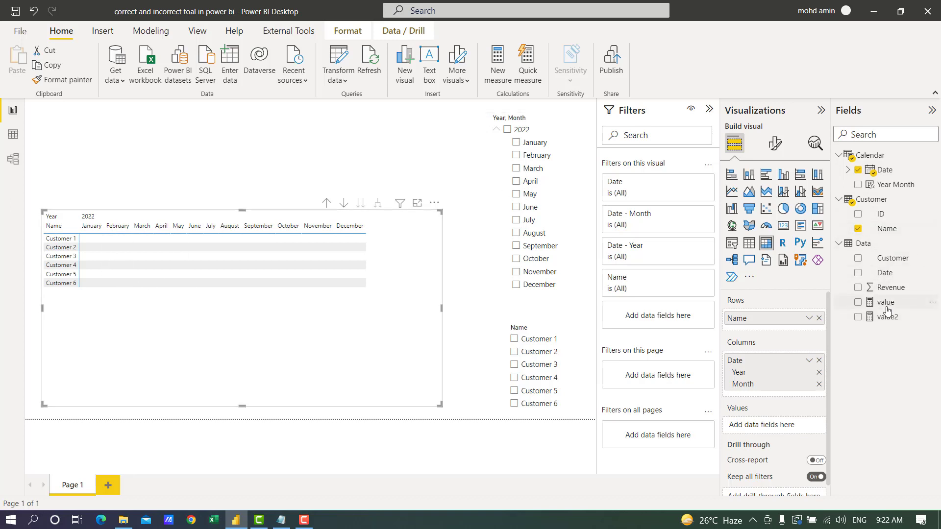
{"action": "left_click_drag", "start_coordinate": [890, 288], "coordinate": [784, 428]}
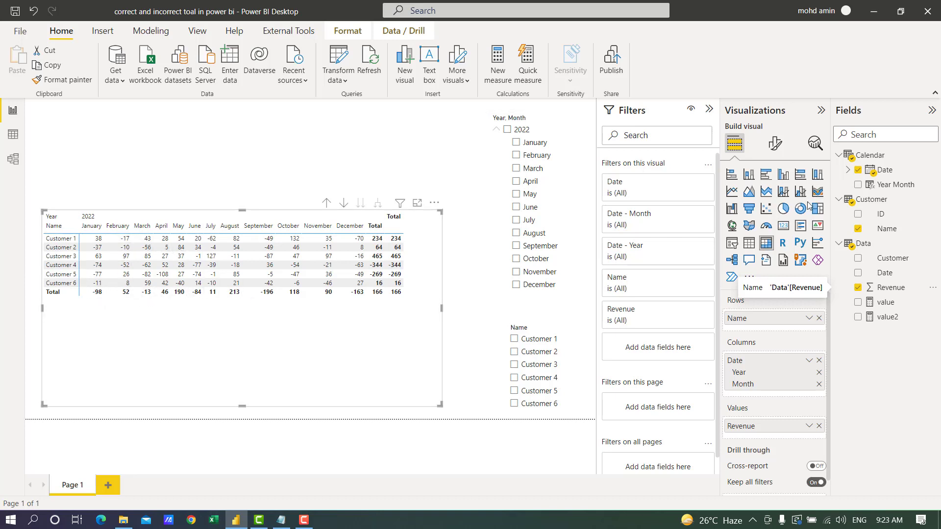
Review the value measure's SUM of Revenue formula and swap Revenue back to value in the matrix
{"action": "left_click", "coordinate": [885, 302]}
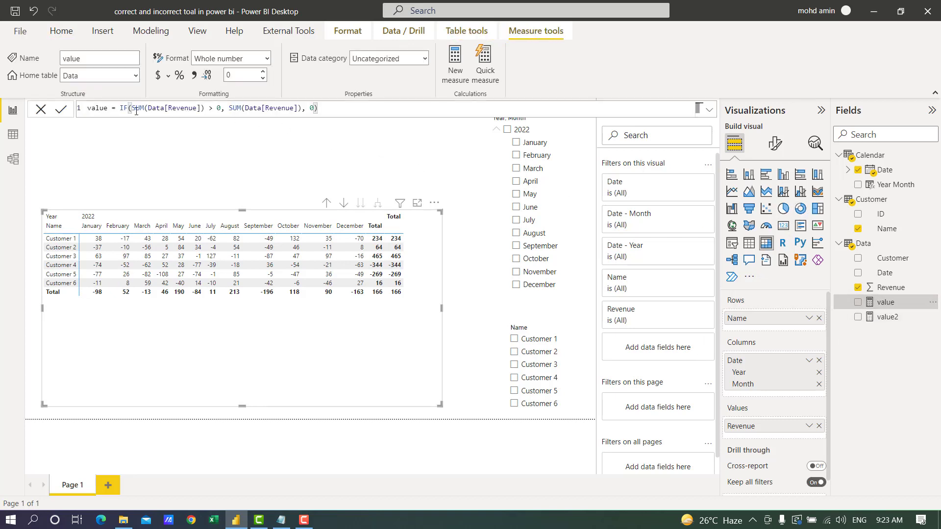
{"action": "left_click", "coordinate": [217, 109]}
{"action": "left_click_drag", "start_coordinate": [229, 108], "coordinate": [300, 108]}
{"action": "left_click", "coordinate": [313, 109]}
{"action": "left_click", "coordinate": [819, 426]}
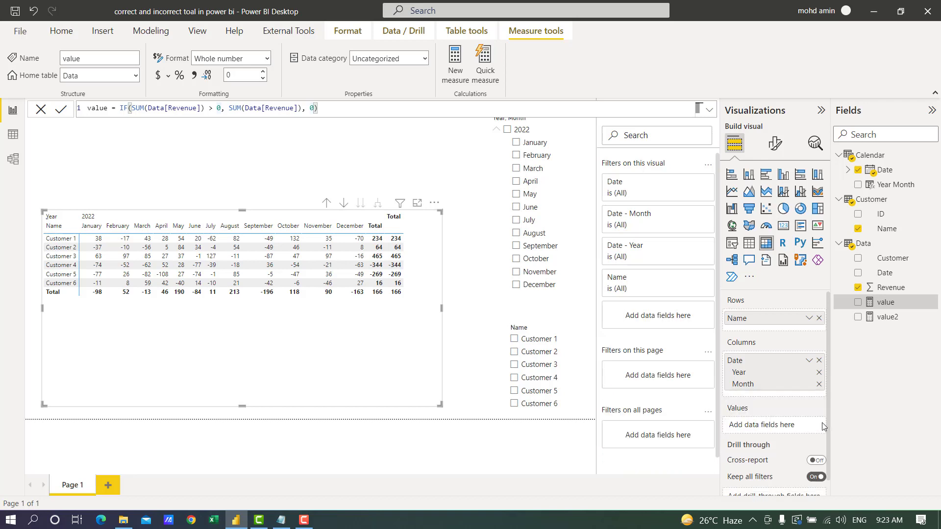
{"action": "left_click", "coordinate": [858, 302]}
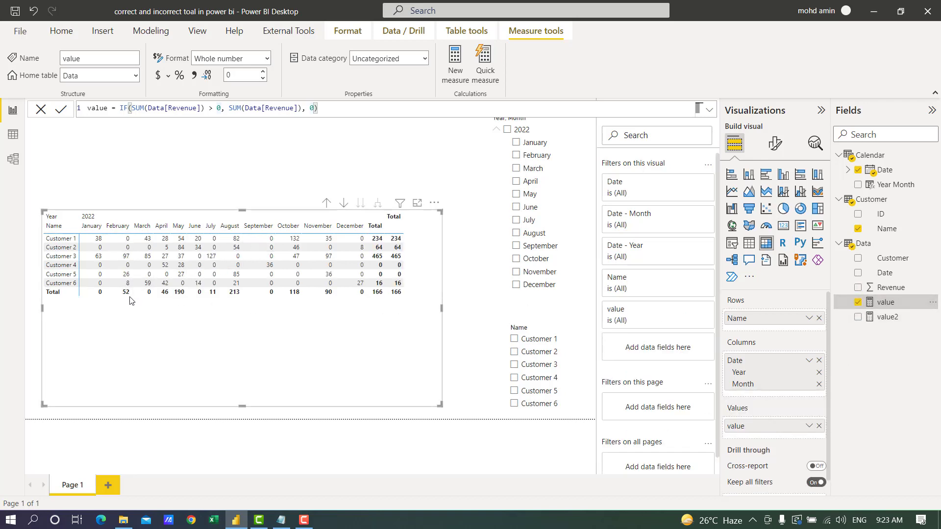
Set the matrix's value filter to 'is greater than 0' and apply it
{"action": "left_click", "coordinate": [692, 310]}
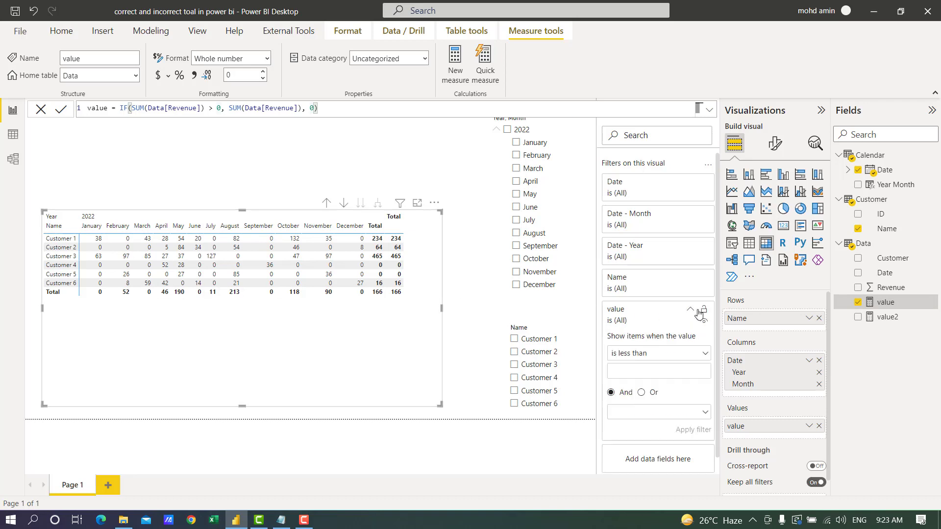
{"action": "left_click", "coordinate": [667, 360]}
{"action": "left_click", "coordinate": [646, 397]}
{"action": "left_click", "coordinate": [652, 374]}
{"action": "type", "text": "0"}
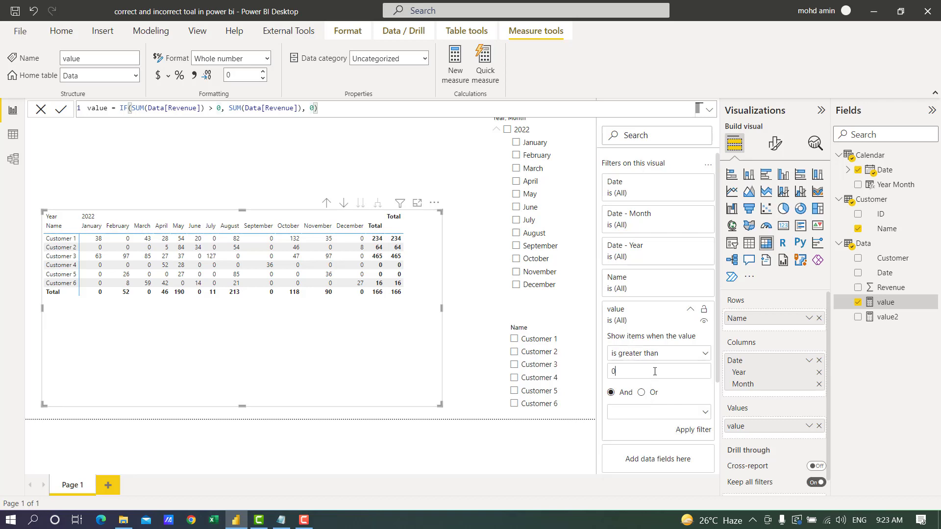
{"action": "left_click", "coordinate": [686, 429]}
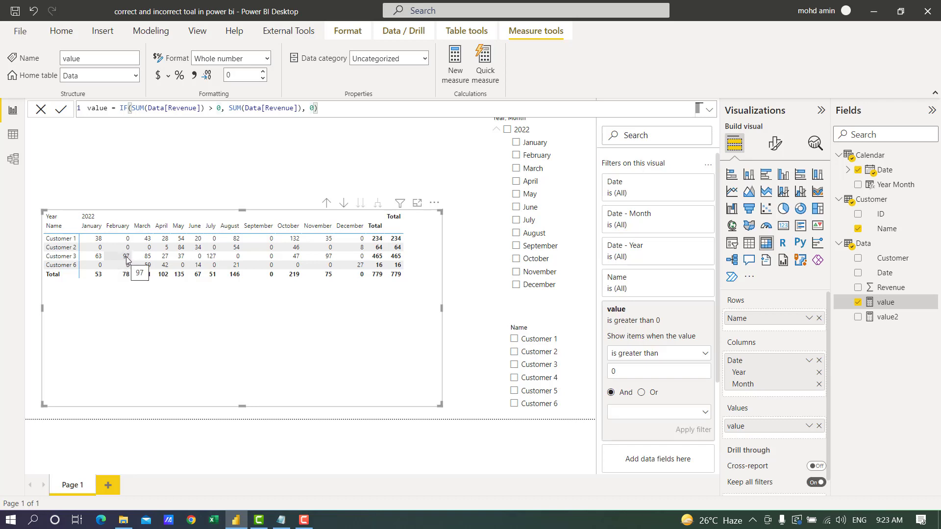
{"action": "mouse_move", "coordinate": [125, 277]}
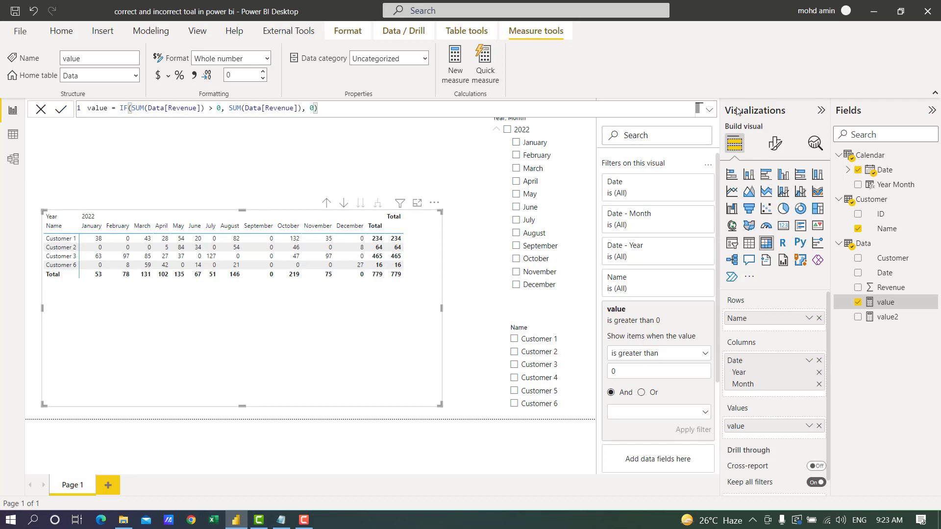
{"action": "left_click", "coordinate": [517, 142]}
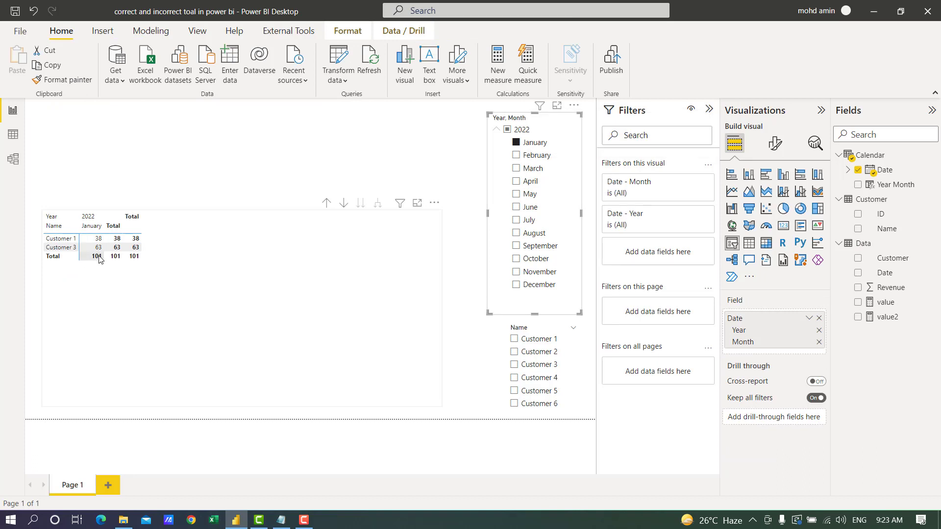
{"action": "left_click", "coordinate": [514, 145]}
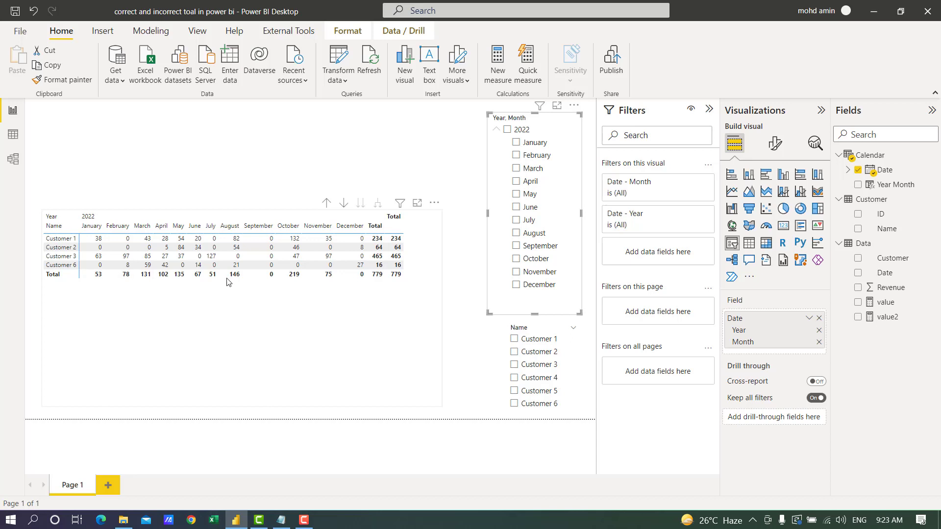
{"action": "mouse_move", "coordinate": [221, 279]}
{"action": "left_click", "coordinate": [255, 319]}
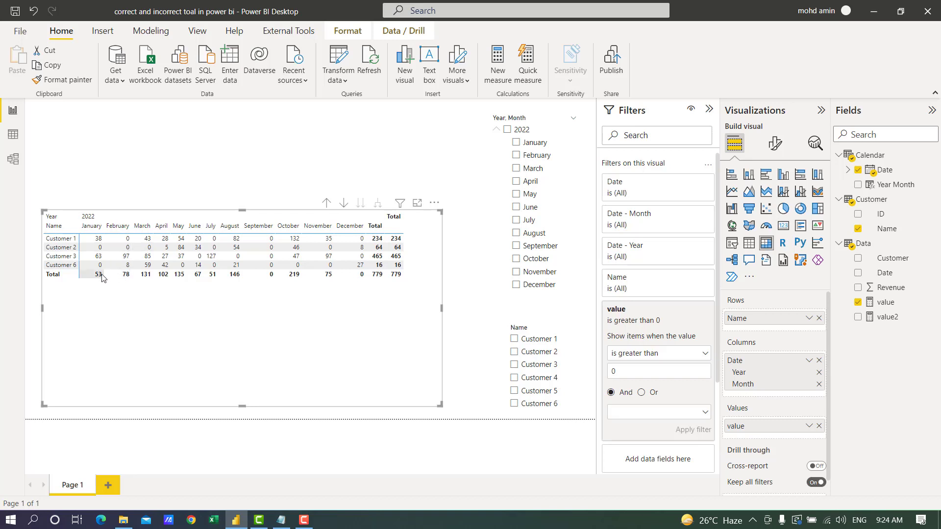
{"action": "mouse_move", "coordinate": [102, 278]}
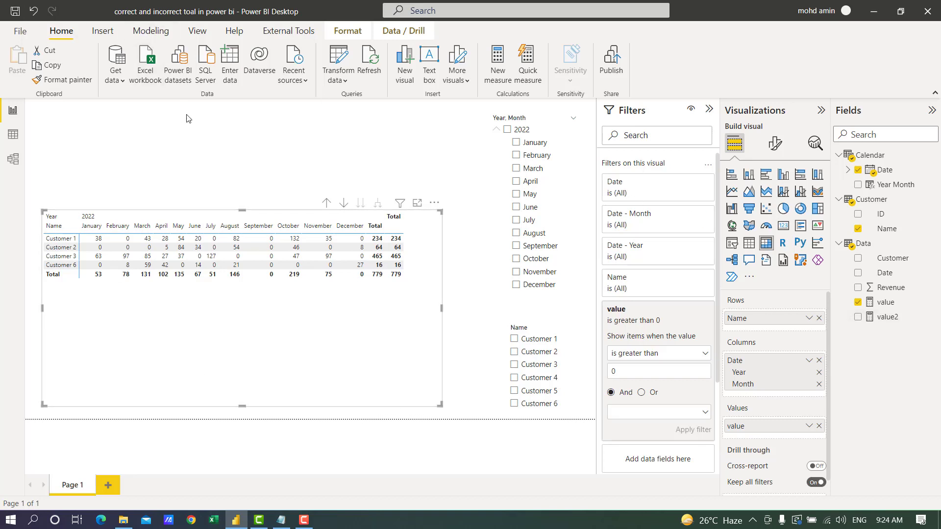
Start new Table 2 as SUMMARIZE(Data, 'Calendar'[Year Month], Customer[ID], ...)
{"action": "left_click", "coordinate": [161, 32]}
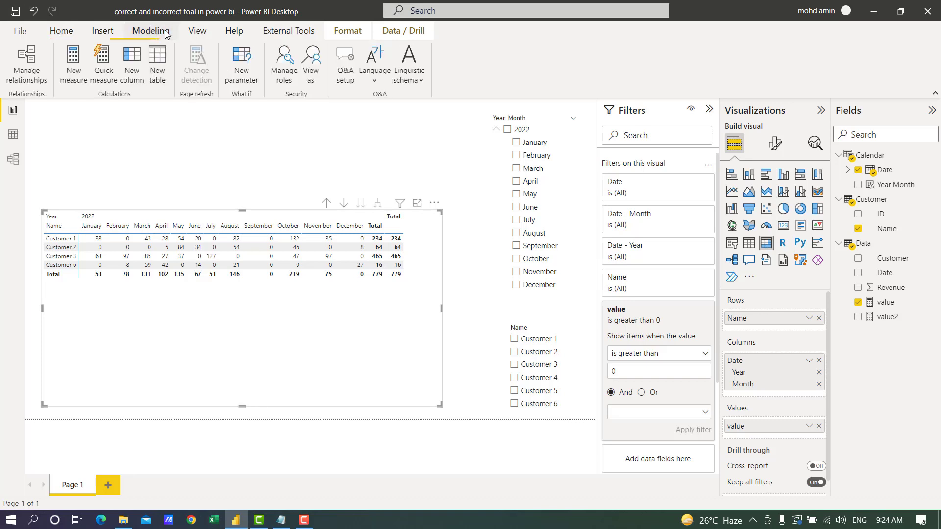
{"action": "left_click", "coordinate": [157, 64]}
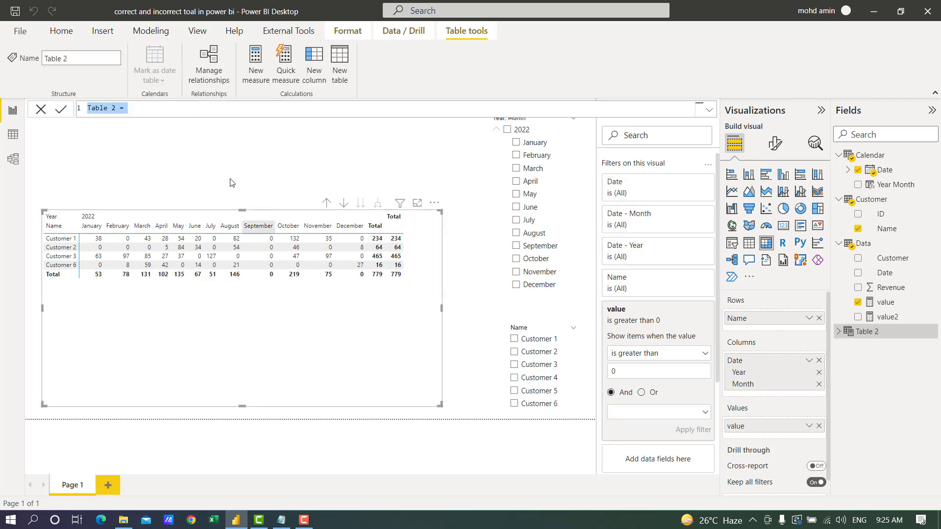
{"action": "left_click", "coordinate": [163, 112]}
{"action": "key", "text": "shift+Return"}
{"action": "type", "text": "SUMMARIZE("}
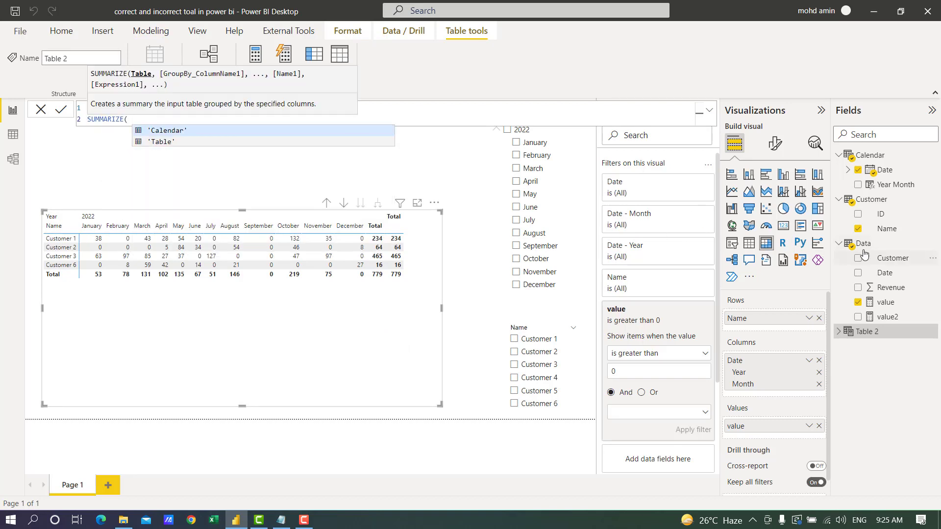
{"action": "type", "text": " data"}
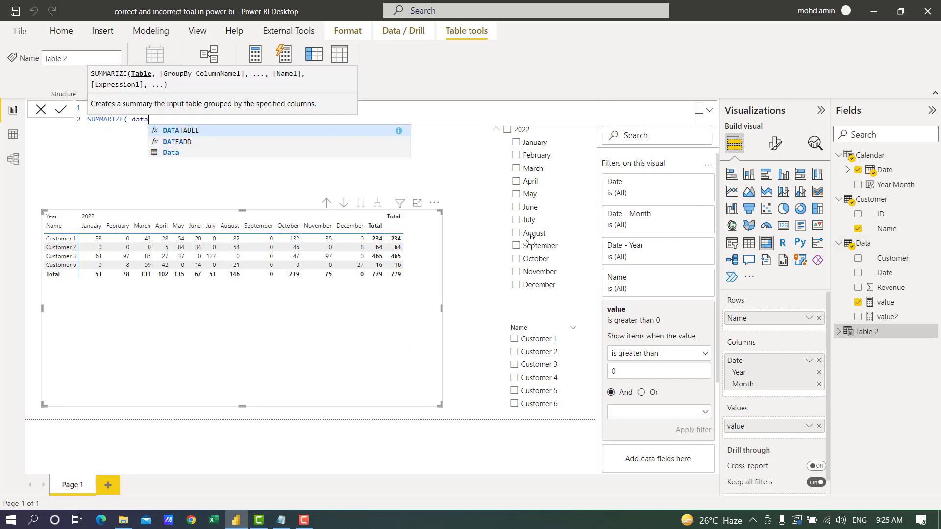
{"action": "left_click", "coordinate": [179, 153]}
{"action": "type", "text": ","}
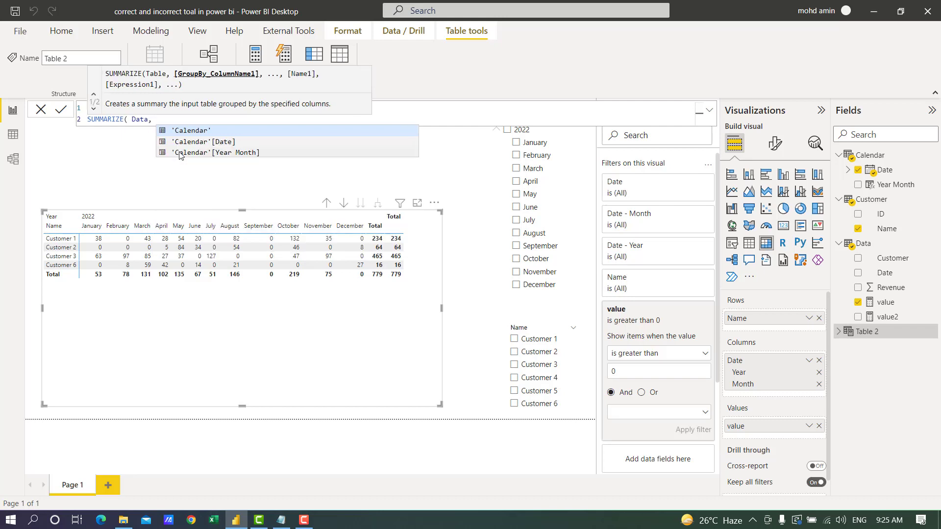
{"action": "left_click", "coordinate": [248, 154]}
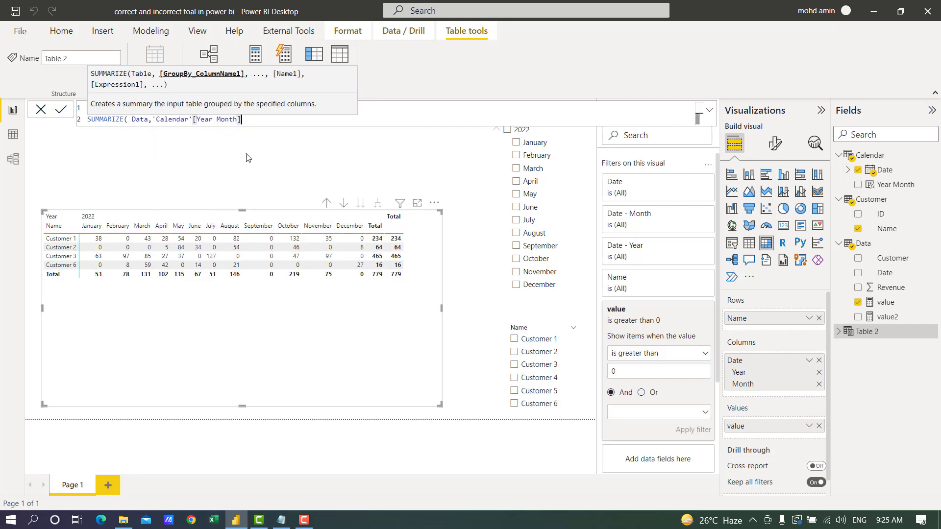
{"action": "type", "text": ", cu"}
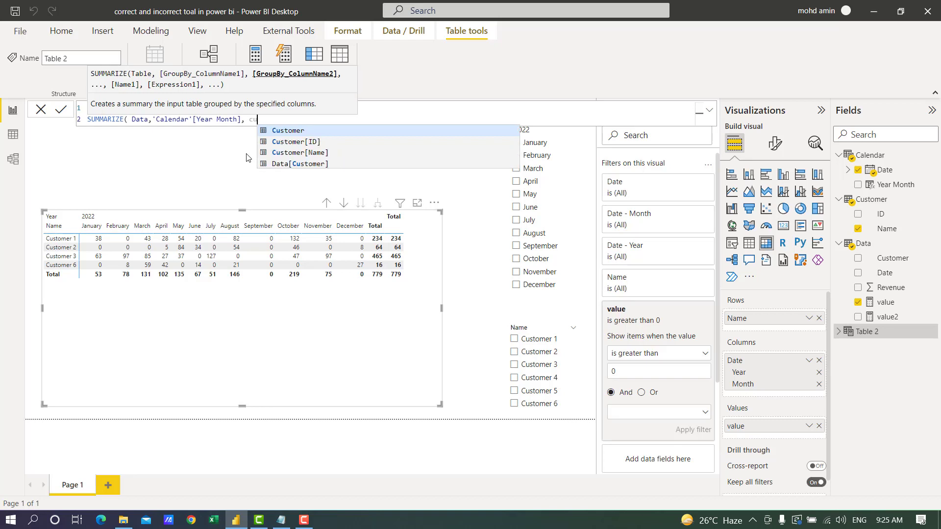
{"action": "left_click", "coordinate": [318, 143]}
Add the "total_rev" column as SUM(Data[Revenue]) and commit Table 2
{"action": "type", "text": ", "}
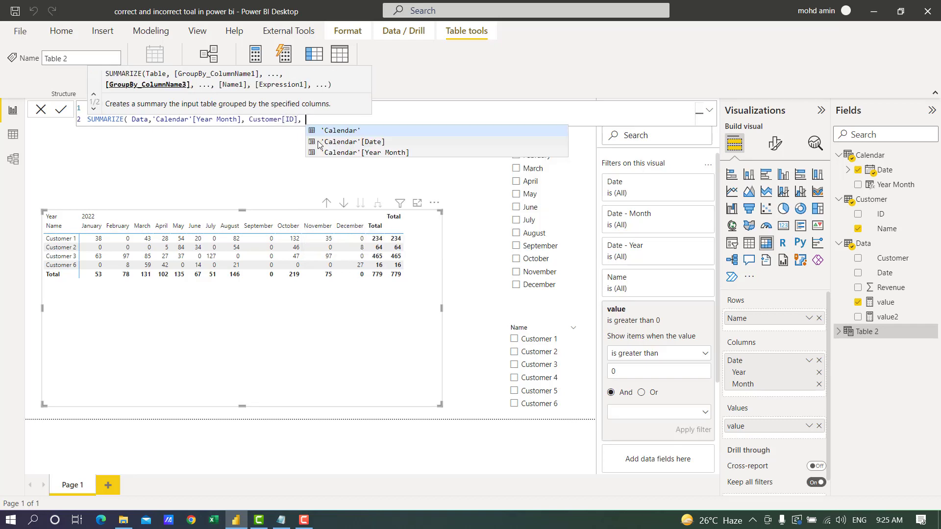
{"action": "type", "text": "\""}
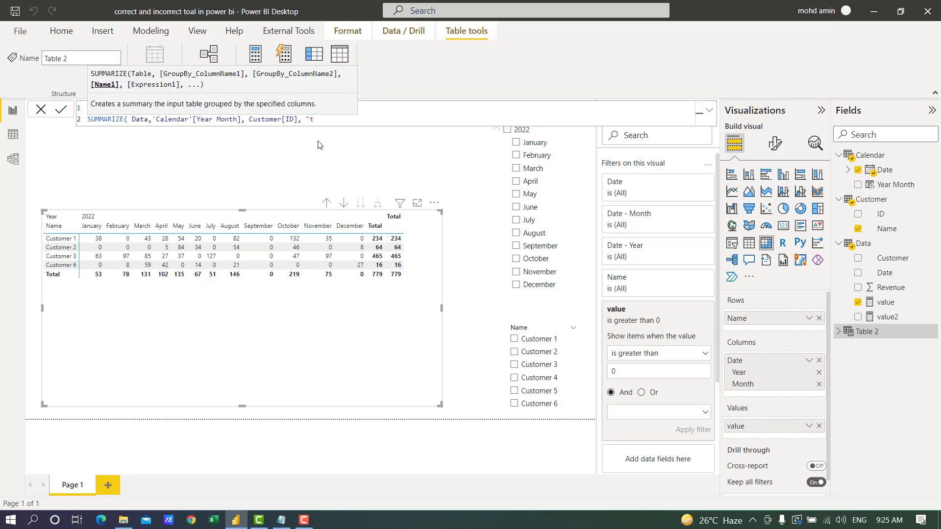
{"action": "type", "text": "total_rev\", SAMEPERIODLASTYEAR(re"}
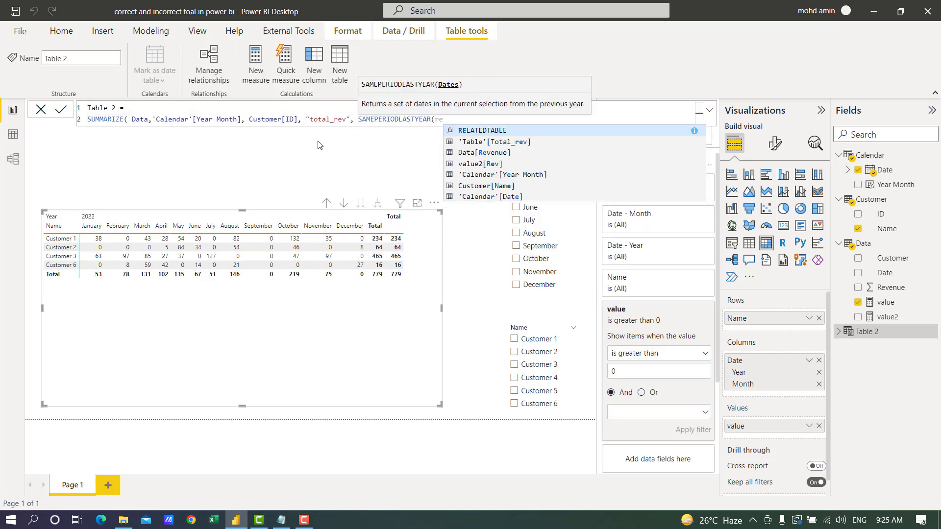
{"action": "key", "text": "BackSpace"}
{"action": "key", "text": "BackSpace"}
{"action": "key", "text": "ctrl+BackSpace"}
{"action": "type", "text": "sum"}
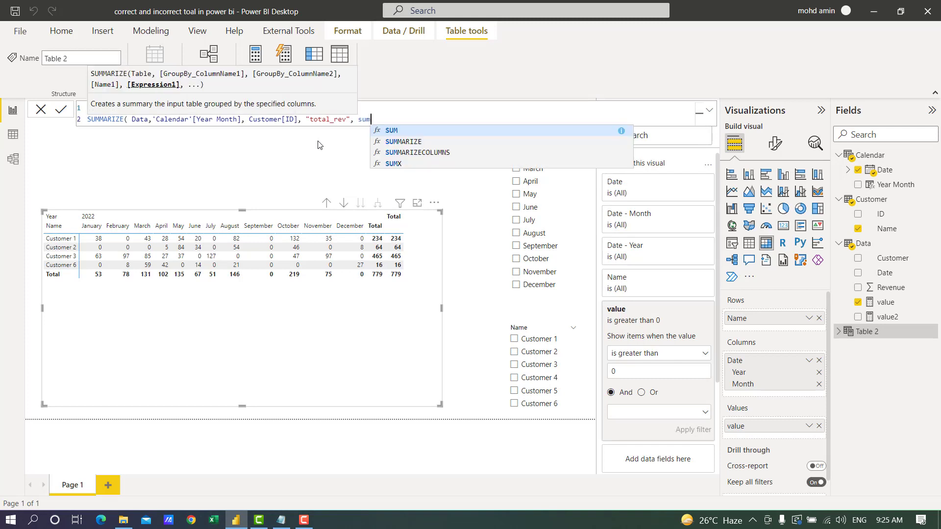
{"action": "type", "text": "(rev"}
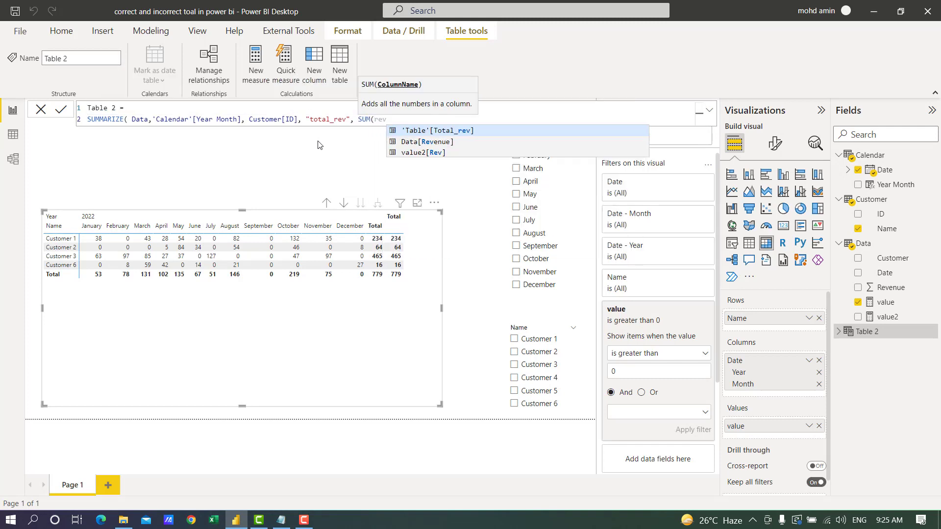
{"action": "left_click", "coordinate": [421, 141]}
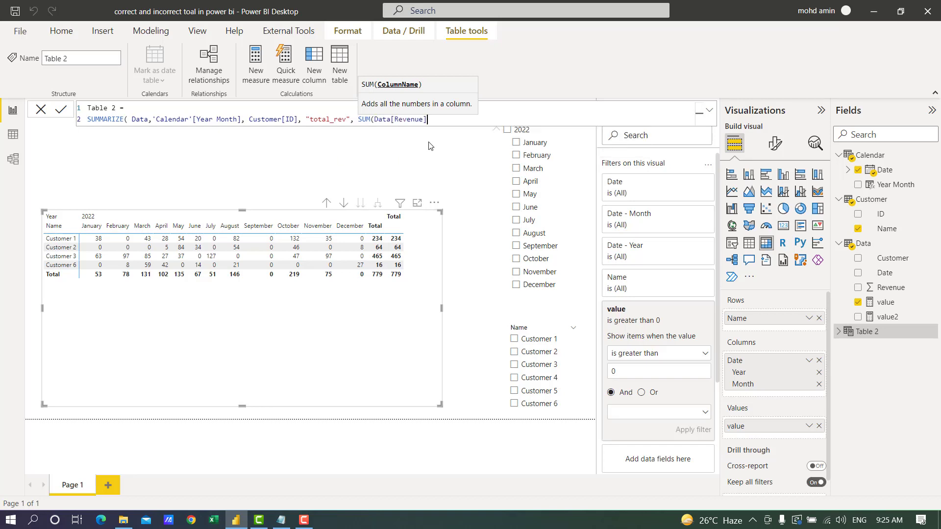
{"action": "type", "text": ") )"}
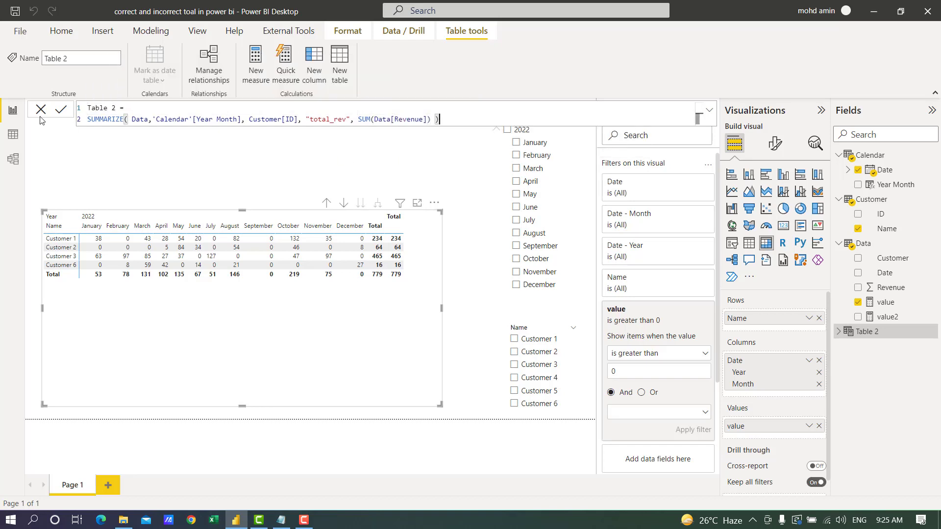
{"action": "left_click", "coordinate": [61, 109]}
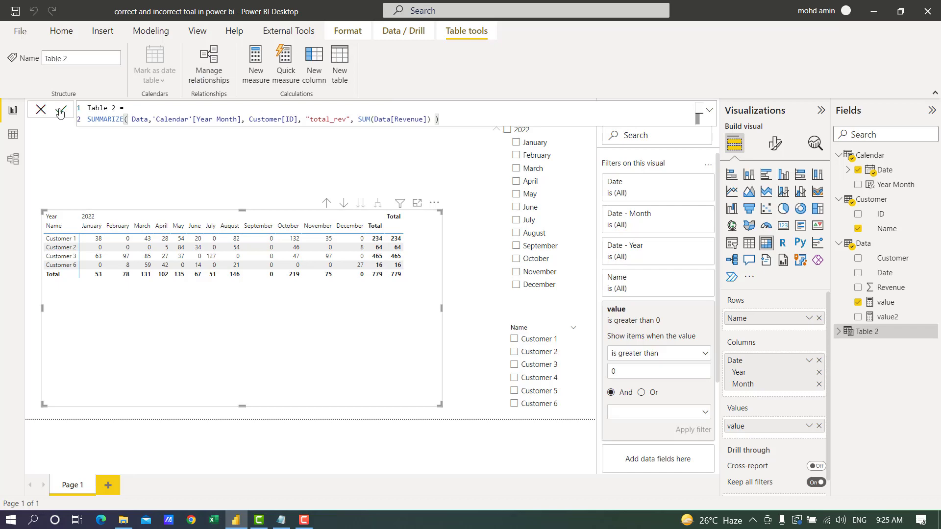
{"action": "left_click", "coordinate": [14, 135]}
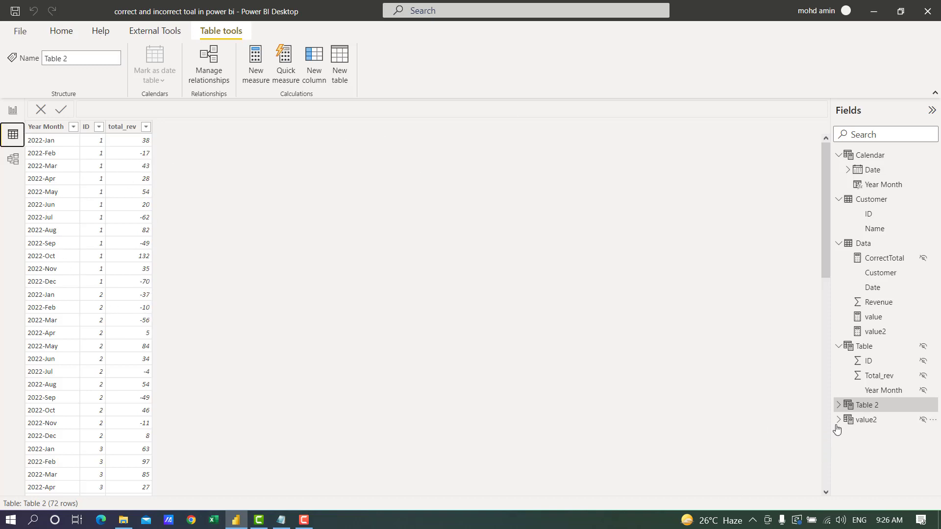
Store Table 2's SUMMARIZE expression in a variable tb1
{"action": "left_click", "coordinate": [838, 405]}
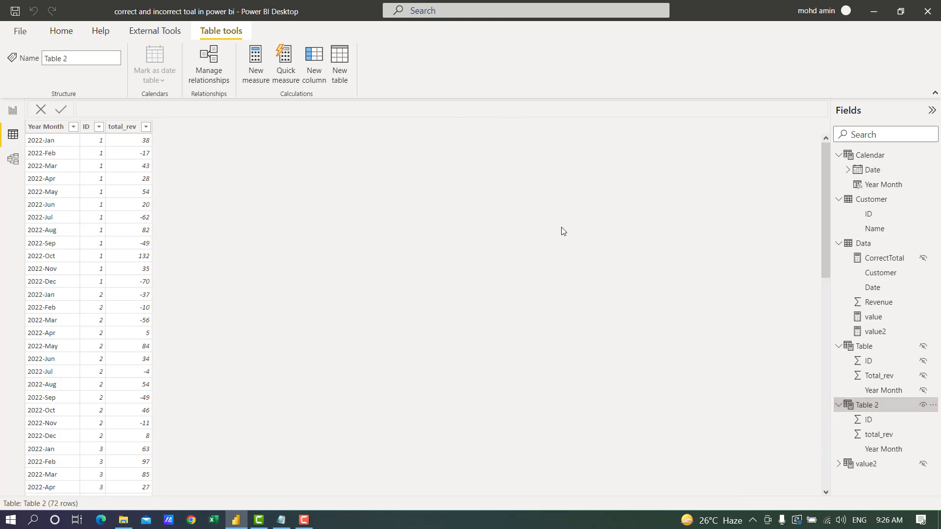
{"action": "left_click", "coordinate": [877, 408]}
{"action": "left_click", "coordinate": [137, 109]}
{"action": "key", "text": "shift+Return"}
{"action": "type", "text": "var tb"}
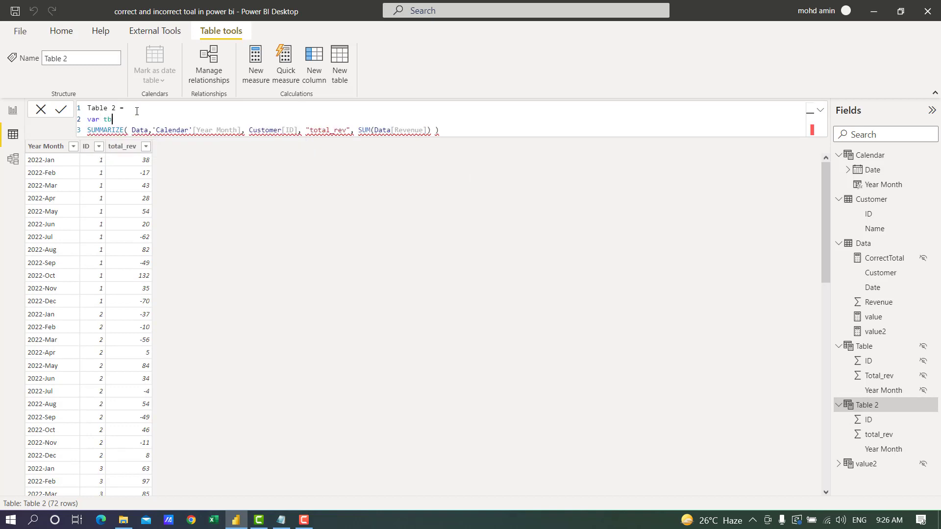
{"action": "type", "text": "1 ="}
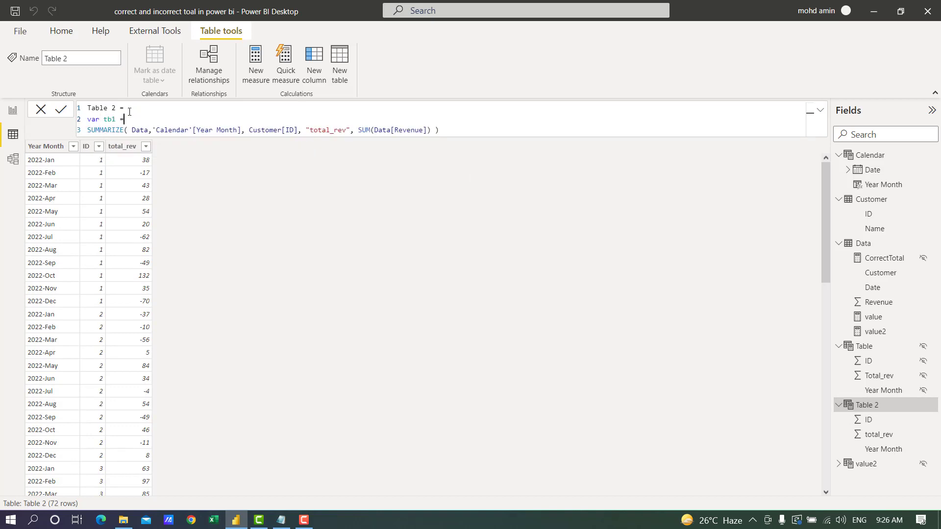
{"action": "left_click", "coordinate": [88, 130]}
{"action": "key", "text": "BackSpace"}
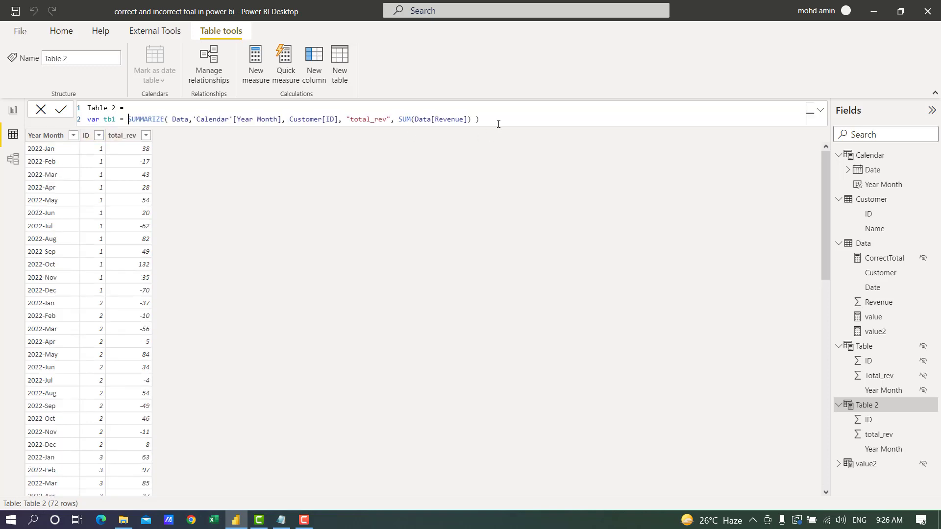
Add var tb2 = FILTER(tb1, [total_rev] > 0), return tb2, and commit
{"action": "left_click", "coordinate": [501, 119]}
{"action": "key", "text": "Return"}
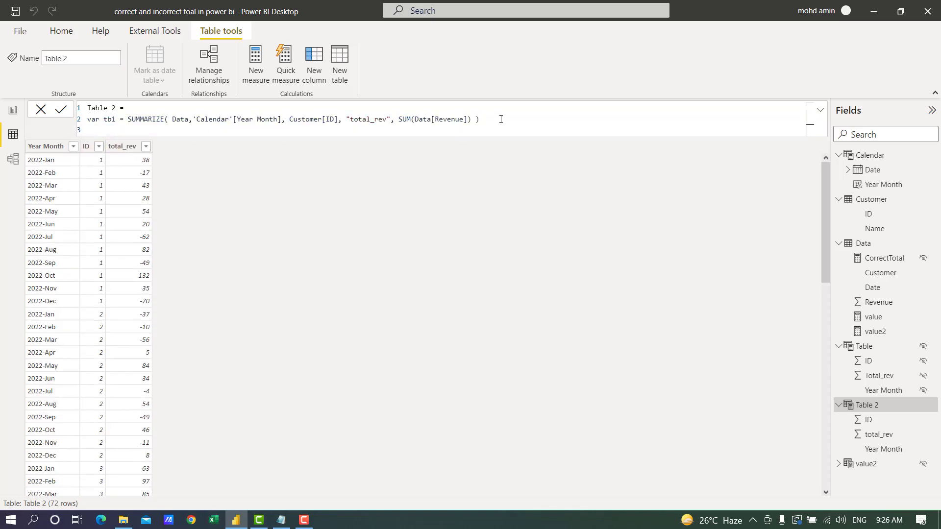
{"action": "type", "text": "var tb2 = FILTER( tb"}
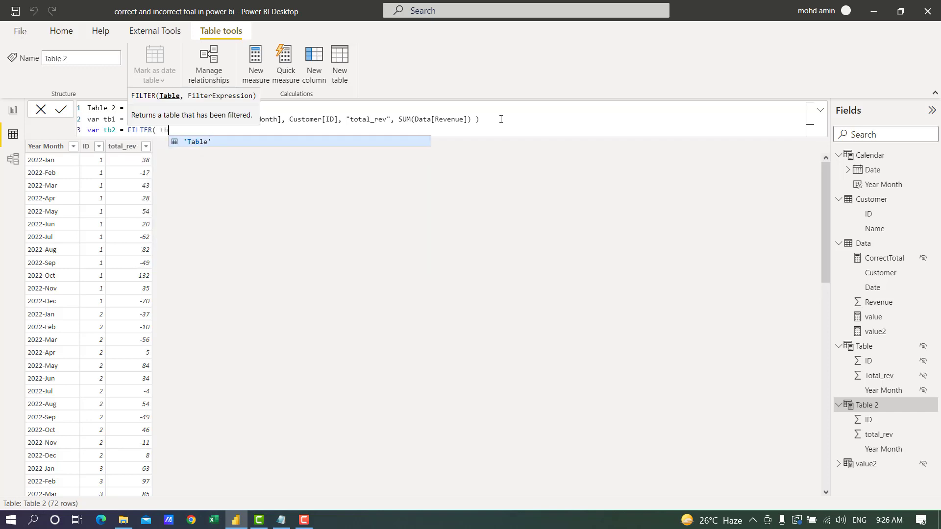
{"action": "type", "text": "1, "}
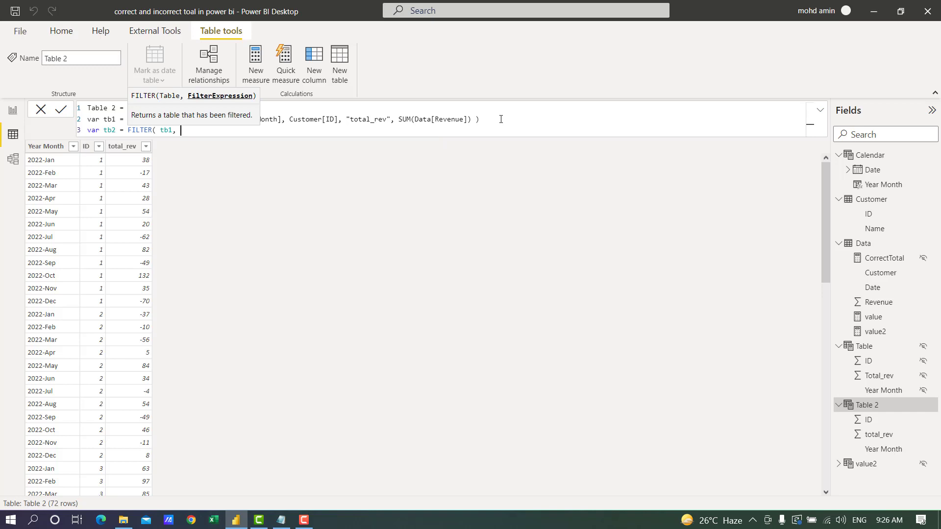
{"action": "type", "text": "[tot"}
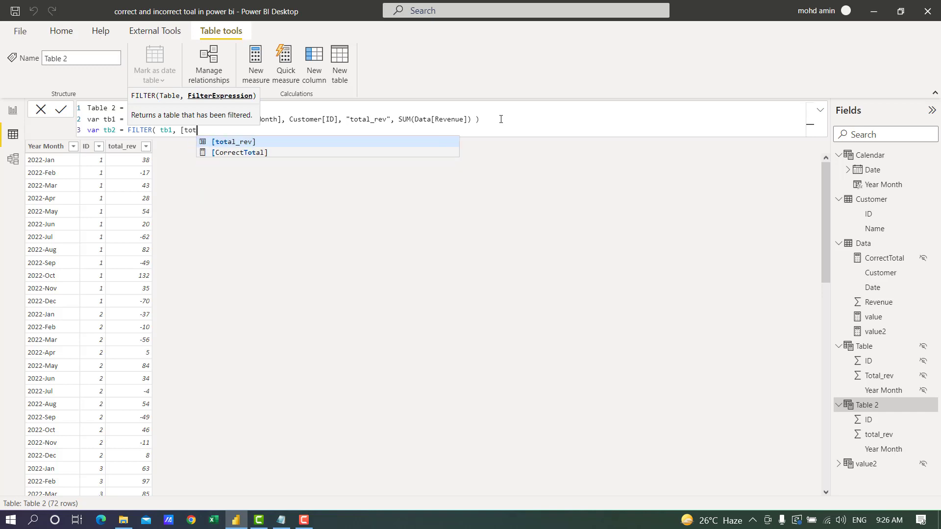
{"action": "key", "text": "Tab"}
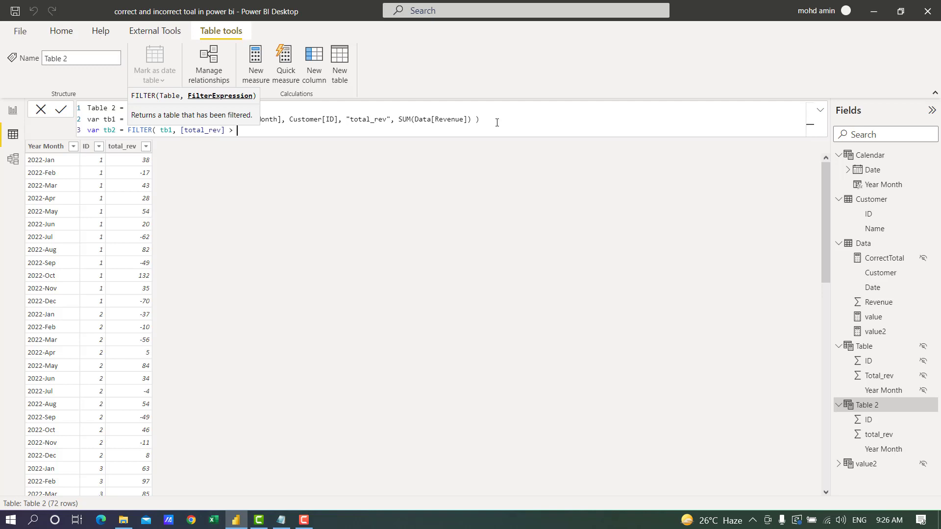
{"action": "type", "text": "> 0)"}
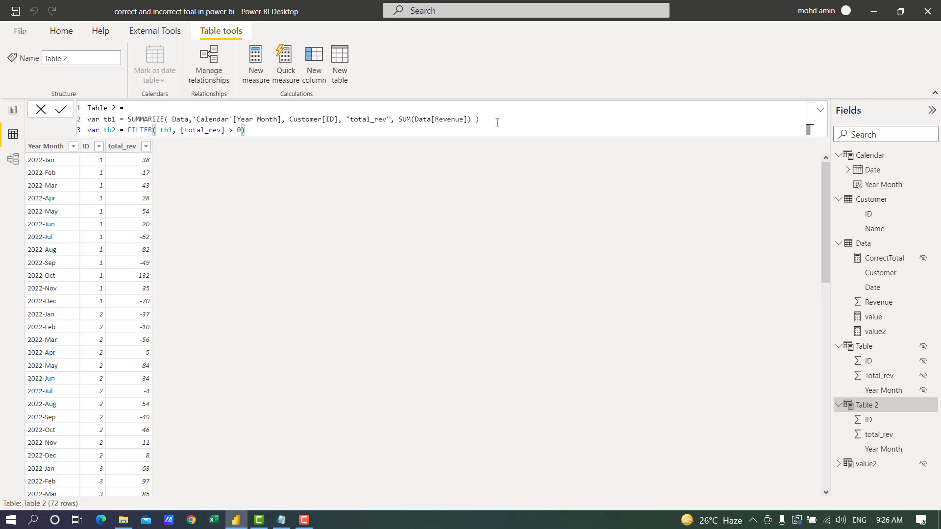
{"action": "key", "text": "shift+Return"}
{"action": "type", "text": "return tb"}
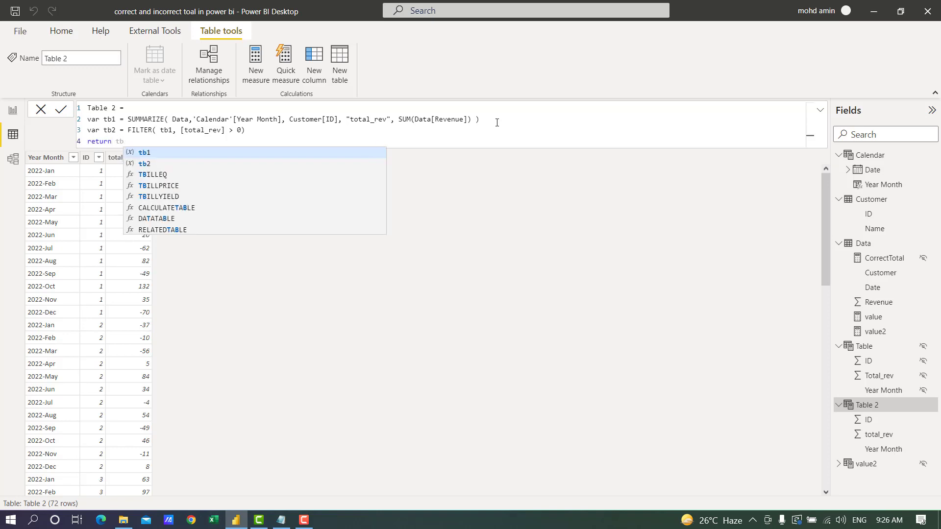
{"action": "type", "text": "2"}
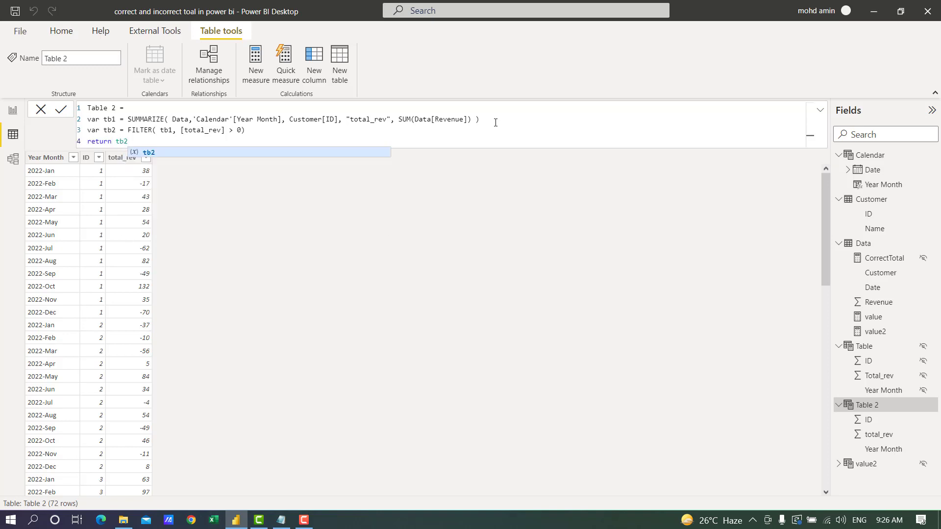
{"action": "left_click", "coordinate": [60, 110]}
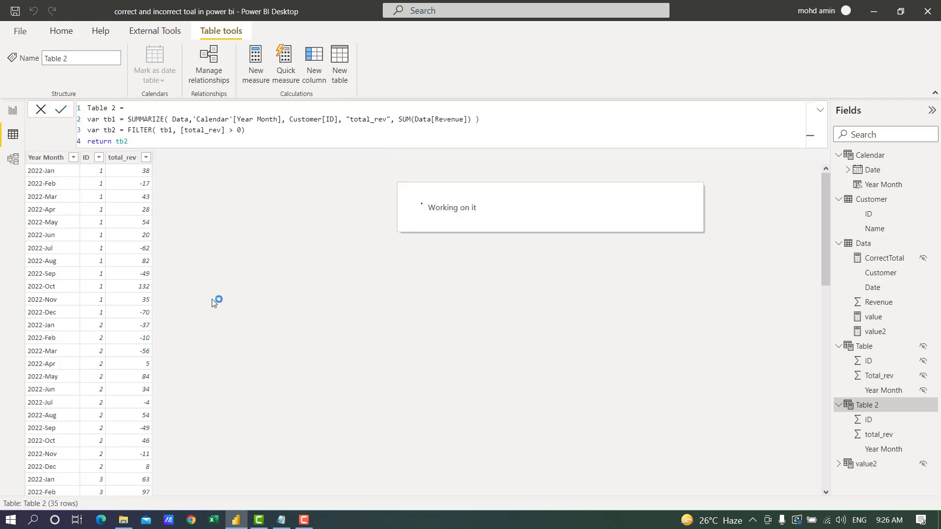
Wrap the returned tb2 in SUMX(tb2, [total_rev]) and commit, producing an error
{"action": "left_click", "coordinate": [149, 146]}
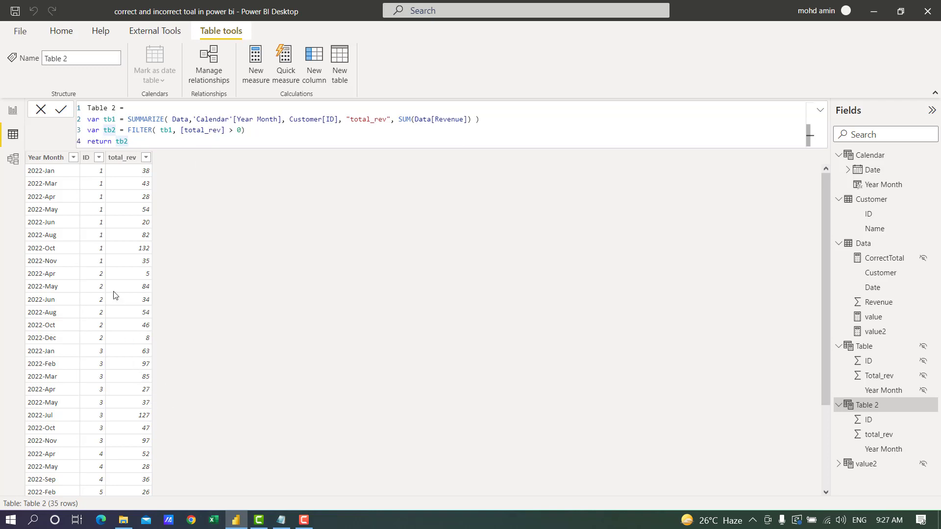
{"action": "left_click", "coordinate": [114, 142]}
{"action": "type", "text": "sum "}
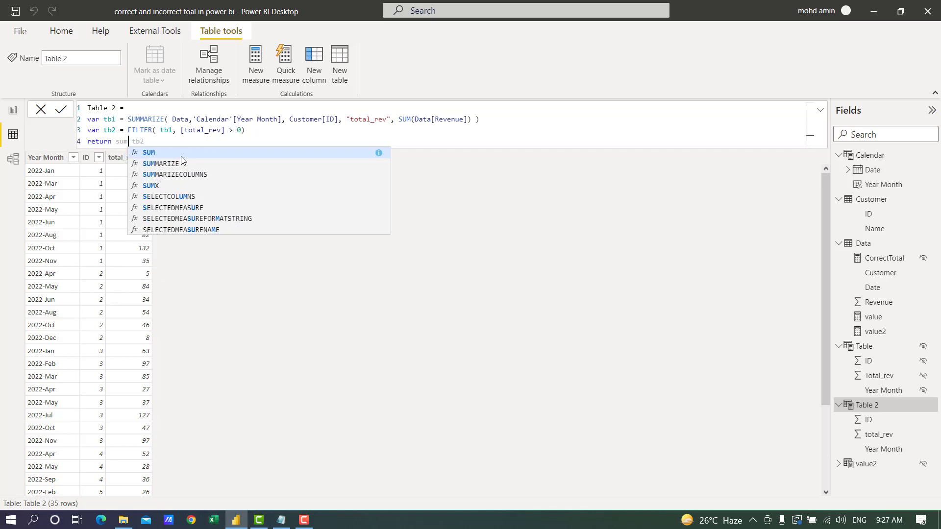
{"action": "type", "text": "x"}
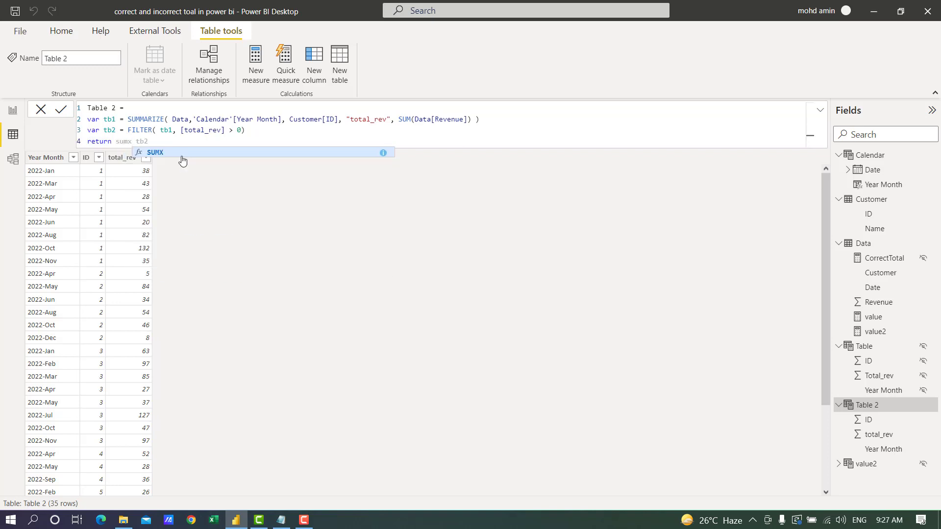
{"action": "left_click", "coordinate": [180, 157]}
{"action": "left_click", "coordinate": [190, 141]}
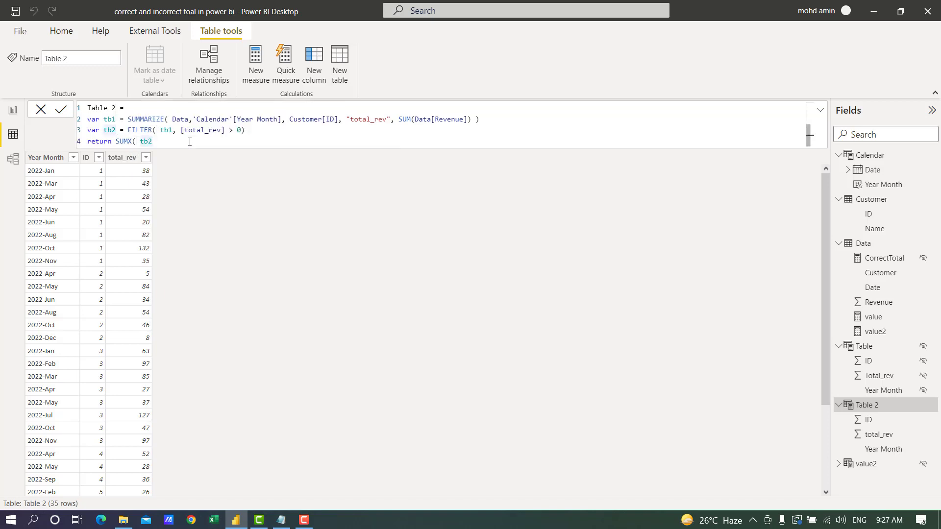
{"action": "type", "text": ","}
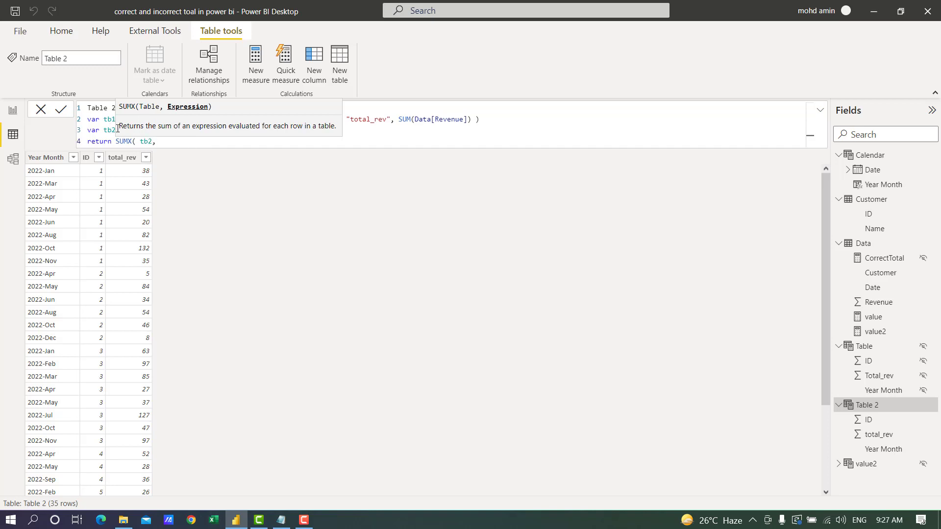
{"action": "type", "text": "[to"}
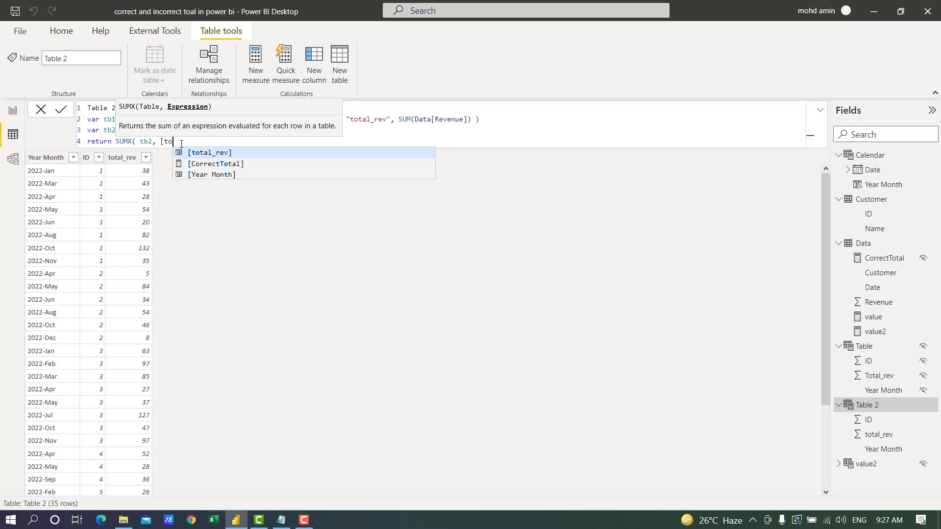
{"action": "type", "text": "tal_rev] )"}
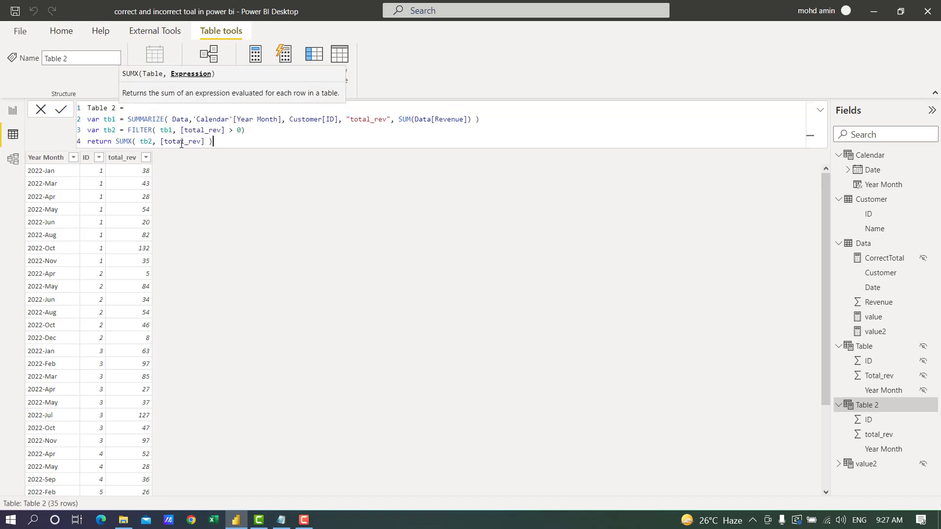
{"action": "left_click_drag", "start_coordinate": [238, 141], "coordinate": [74, 121]}
{"action": "key", "text": "ctrl+c"}
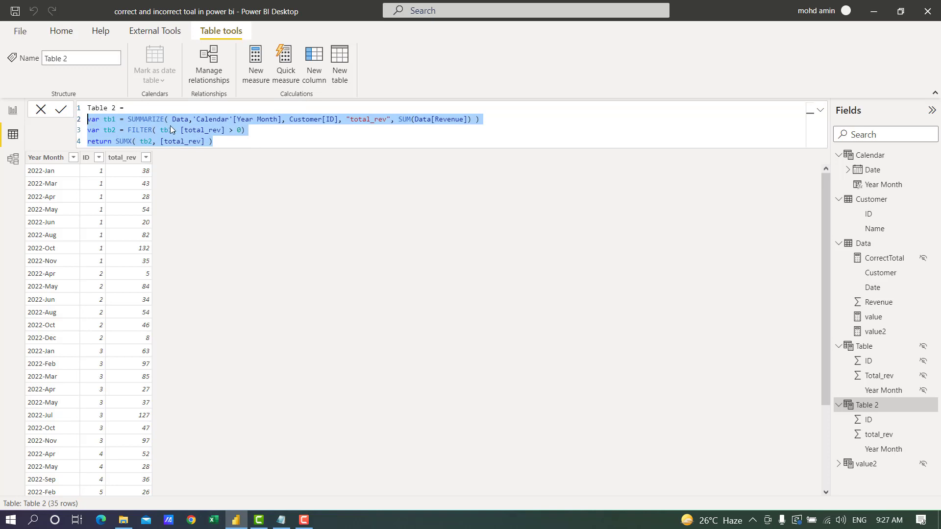
{"action": "left_click", "coordinate": [186, 139]}
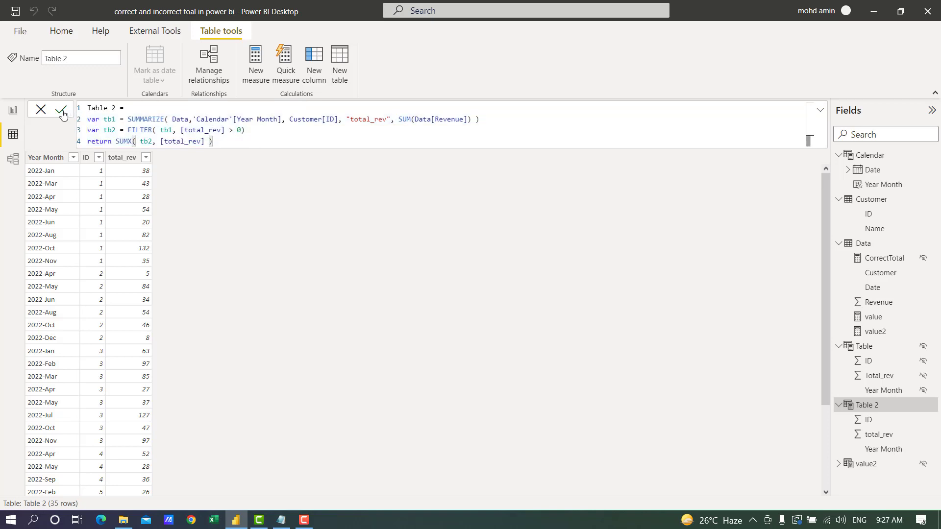
{"action": "key", "text": "Return"}
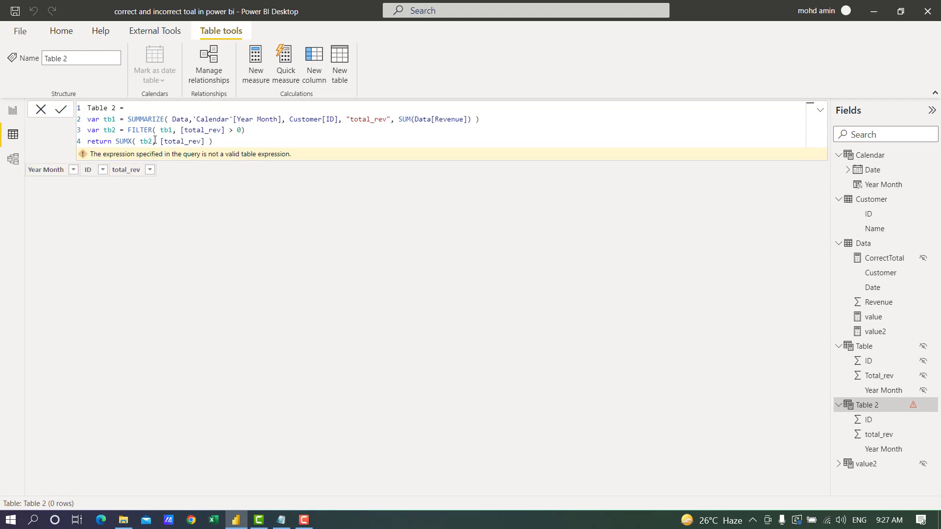
Remove the SUMX wrapper so Table 2 returns tb2, then return to the report page
{"action": "left_click_drag", "start_coordinate": [137, 141], "coordinate": [194, 142]}
{"action": "key", "text": "BackSpace"}
{"action": "key", "text": "BackSpace"}
{"action": "left_click", "coordinate": [65, 112]}
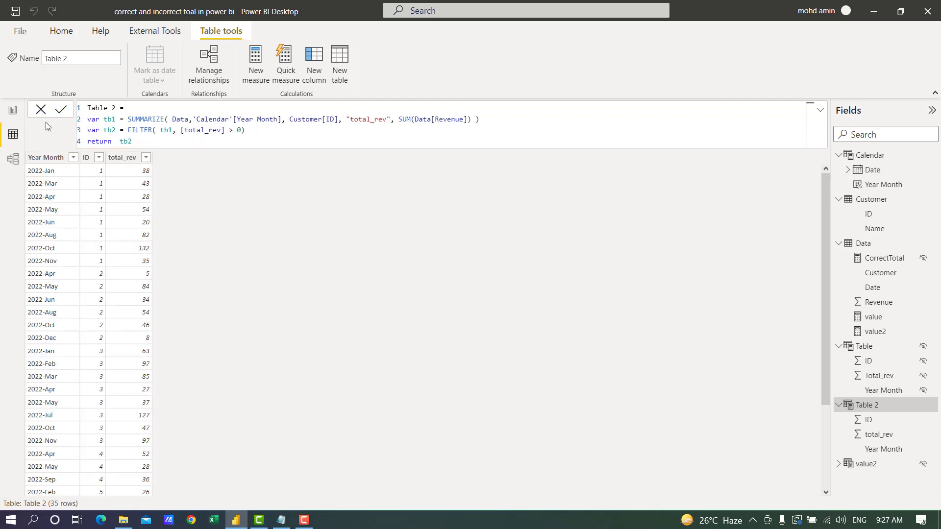
{"action": "left_click", "coordinate": [13, 110]}
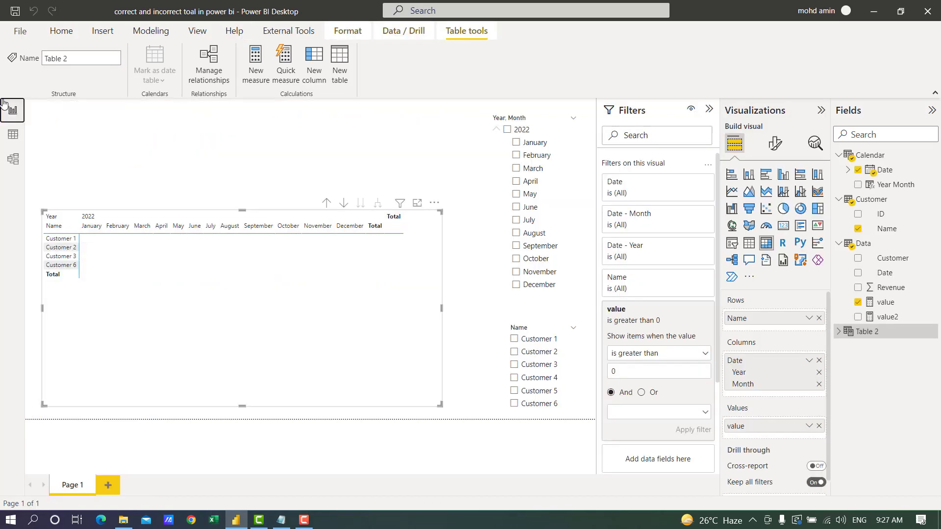
Create the Correc_total measure in Data from the pasted SUMX code, then shorten and raise the matrix
{"action": "left_click", "coordinate": [911, 243]}
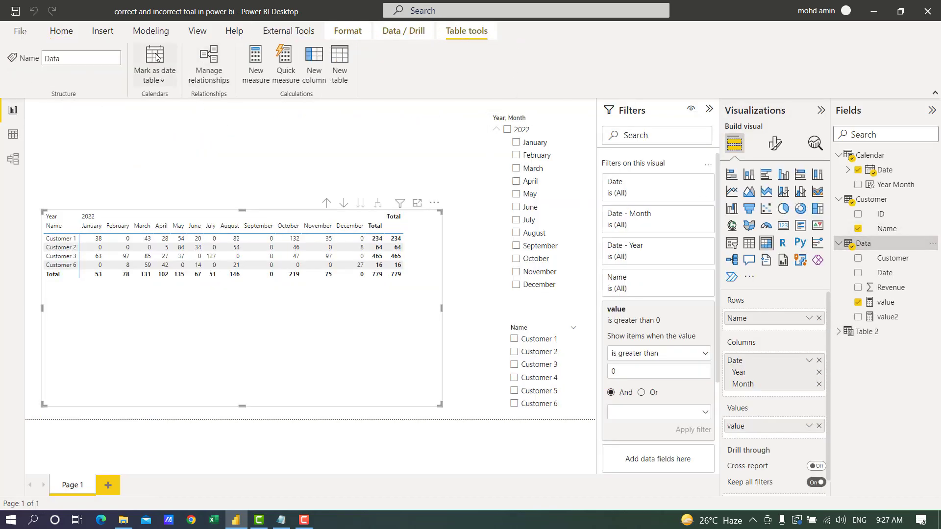
{"action": "left_click", "coordinate": [248, 60]}
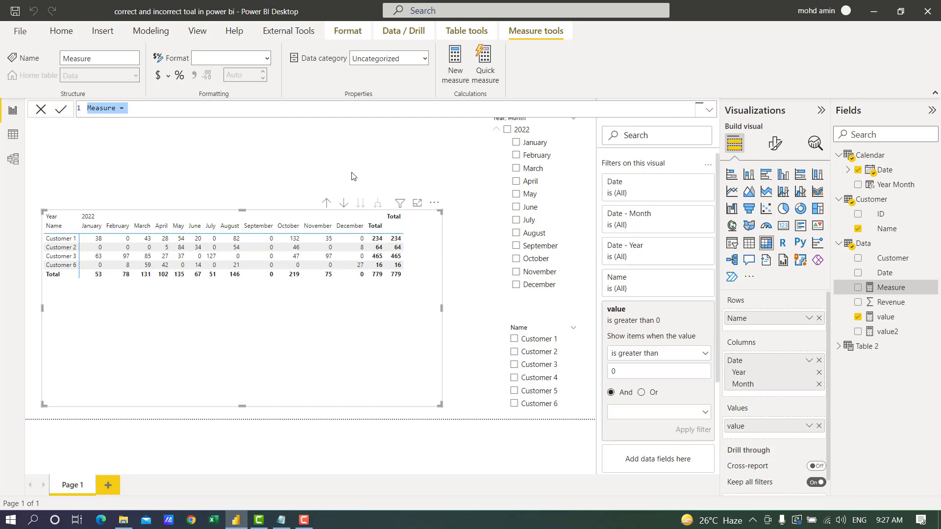
{"action": "key", "text": "BackSpace"}
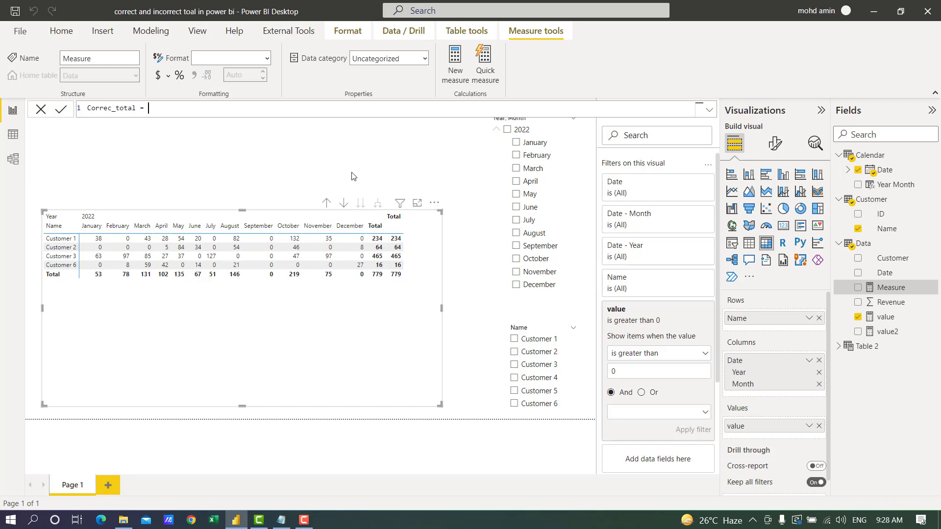
{"action": "key", "text": "shift+Return"}
{"action": "key", "text": "ctrl+v"}
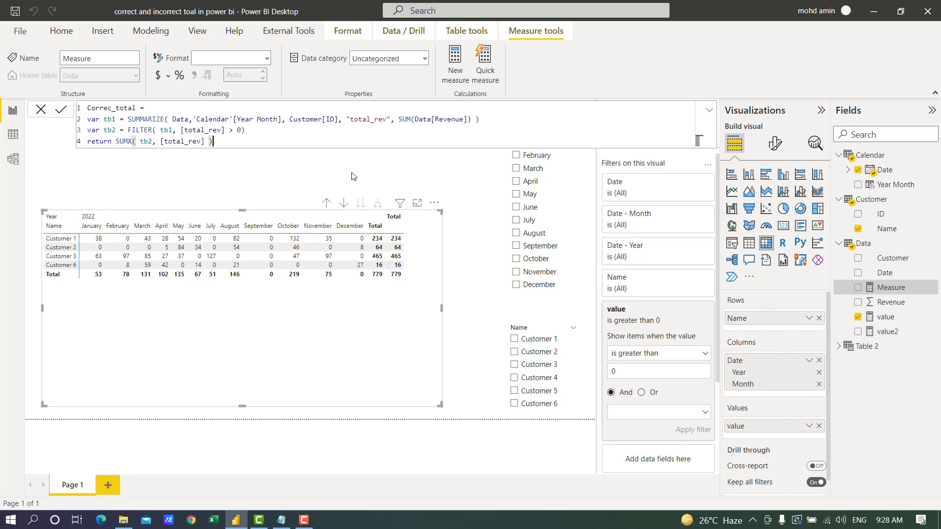
{"action": "left_click", "coordinate": [62, 112]}
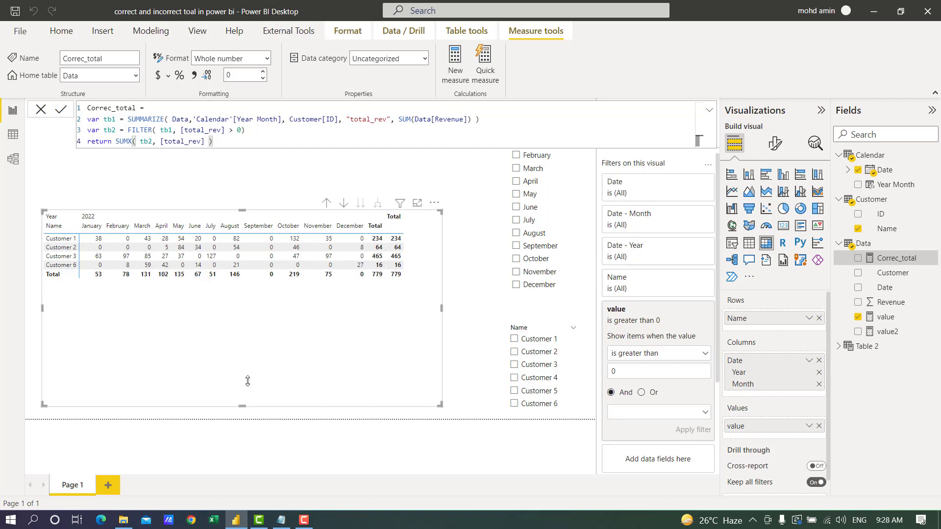
{"action": "left_click_drag", "start_coordinate": [247, 373], "coordinate": [260, 263]}
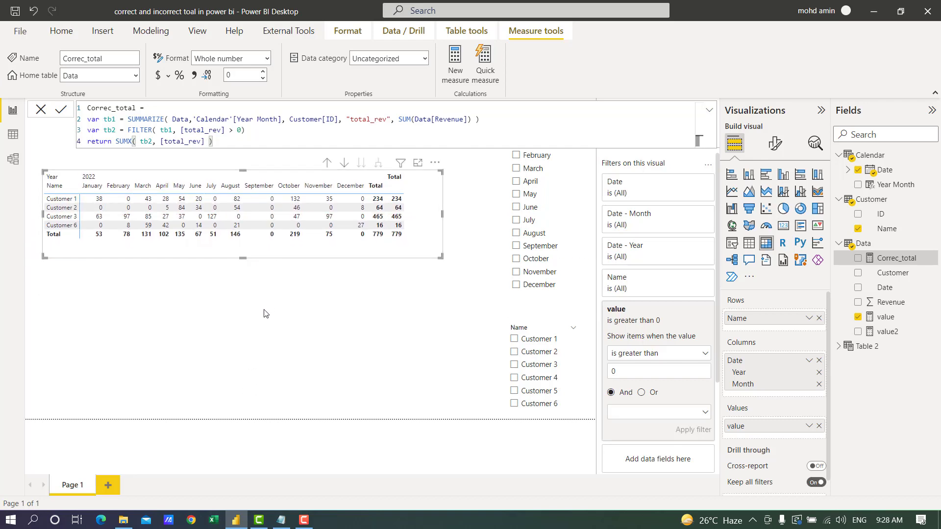
{"action": "left_click", "coordinate": [179, 336]}
Paste a copy of the matrix below the original, with Correc_total replacing value
{"action": "left_click", "coordinate": [230, 257]}
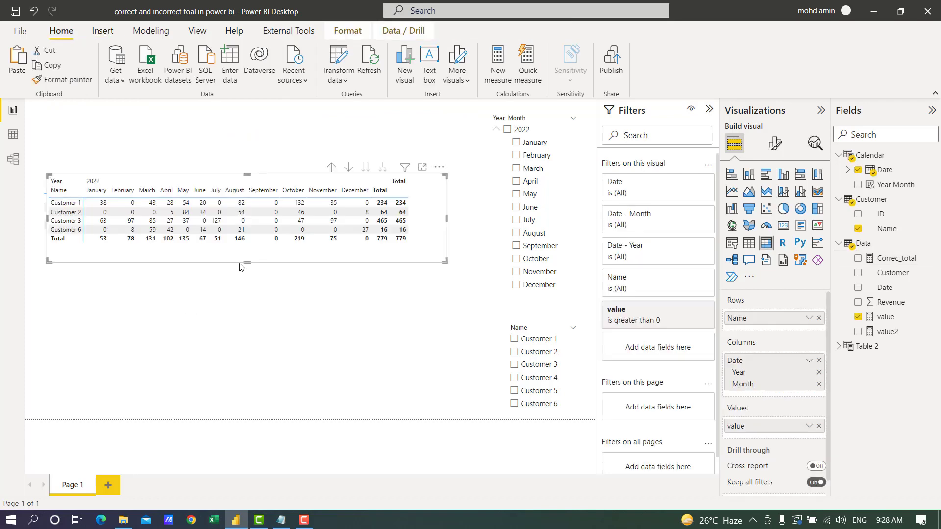
{"action": "key", "text": "ctrl+v"}
{"action": "left_click_drag", "start_coordinate": [240, 267], "coordinate": [245, 353]}
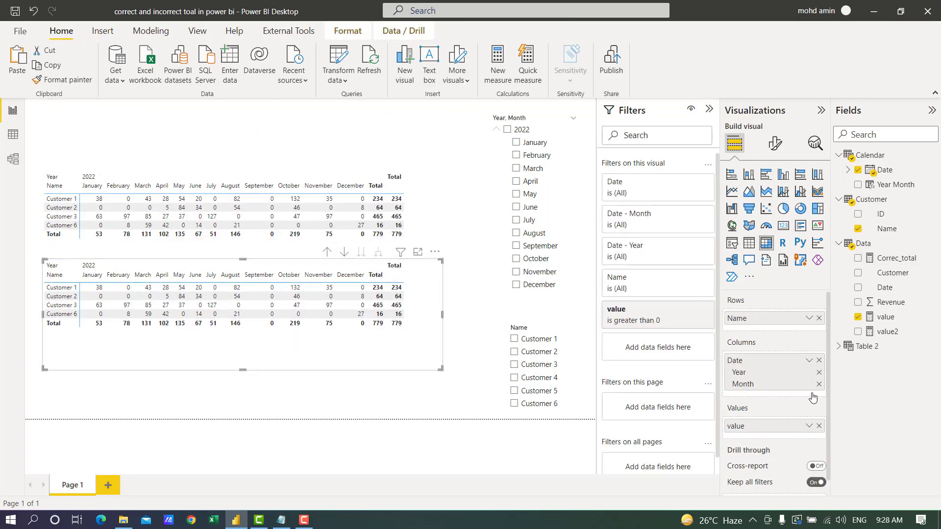
{"action": "left_click", "coordinate": [819, 426]}
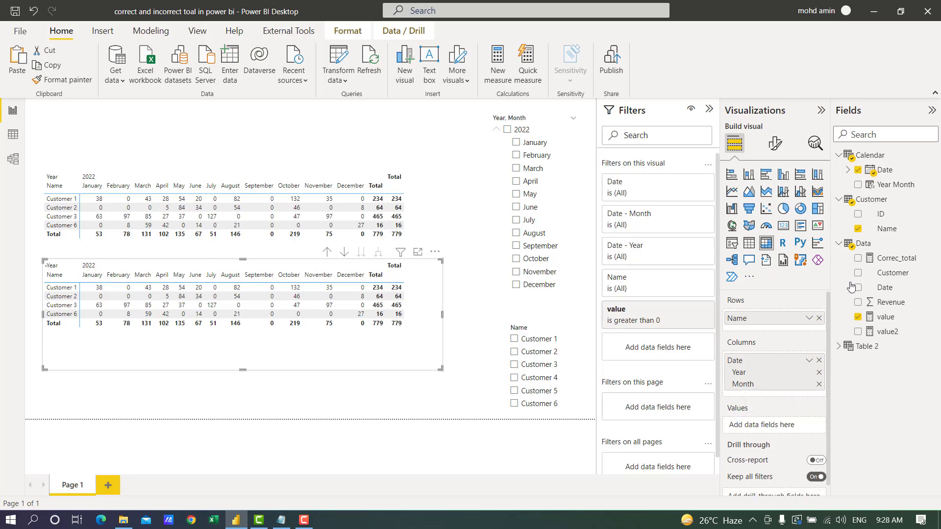
{"action": "left_click", "coordinate": [858, 258]}
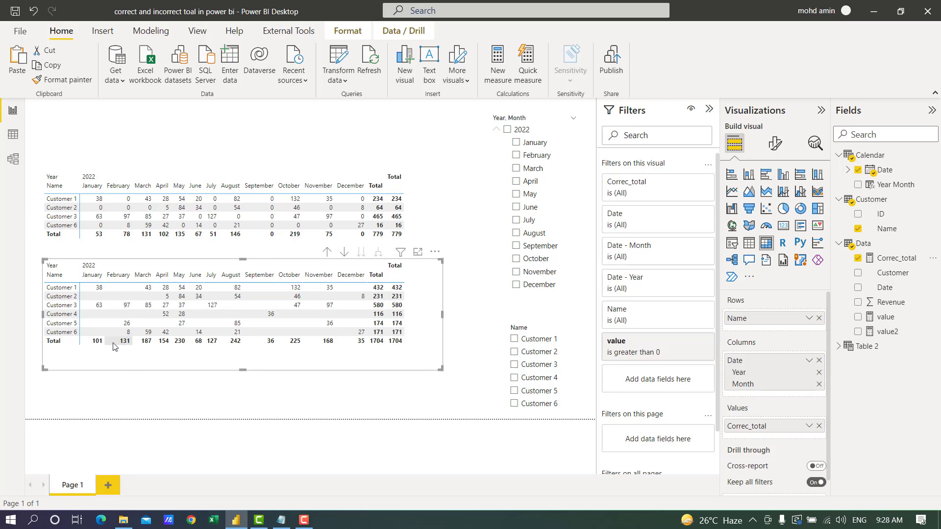
Check both matrices by filtering to January, then clear the month filter
{"action": "left_click", "coordinate": [529, 143]}
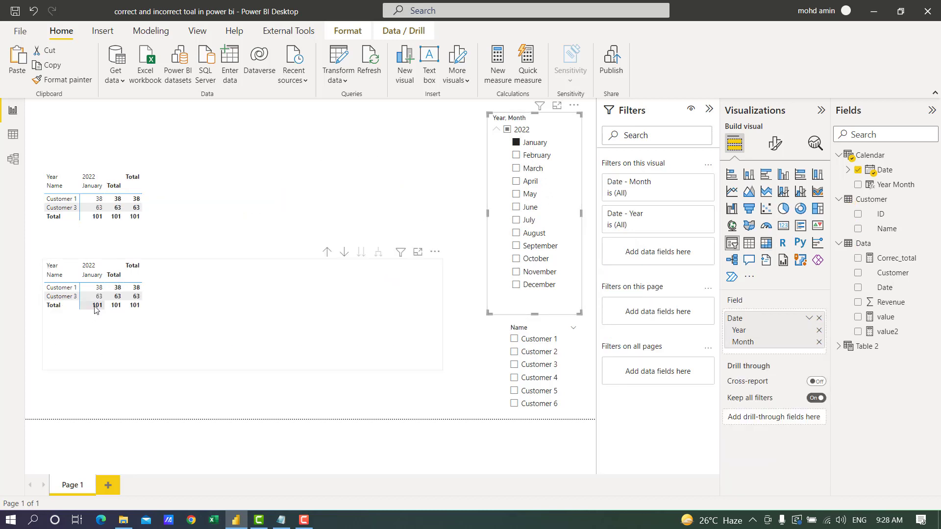
{"action": "left_click", "coordinate": [520, 144]}
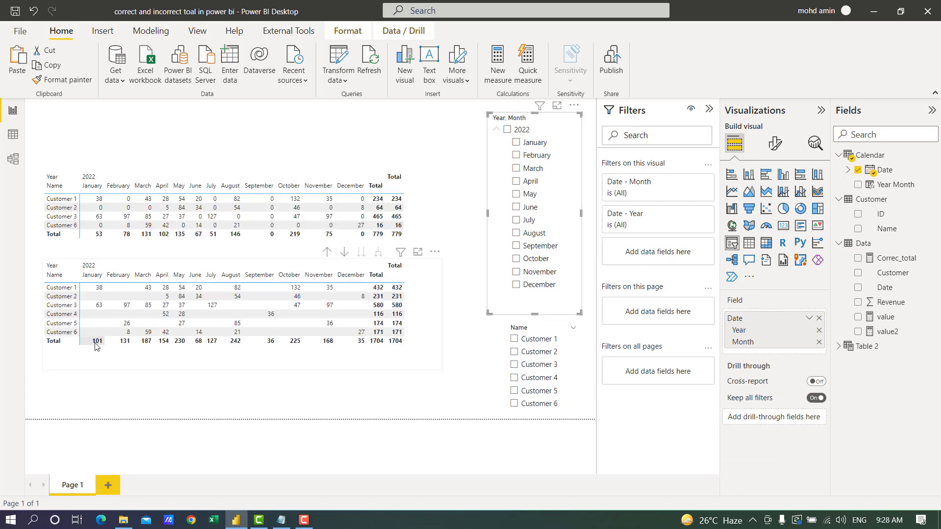
{"action": "left_click", "coordinate": [257, 375]}
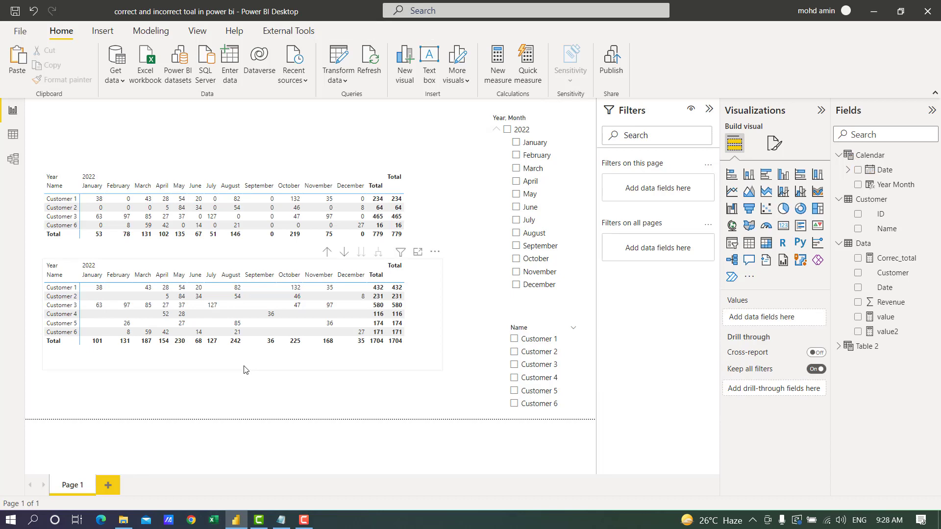
Drop the value > 0 filter from the Correc_total matrix and recheck it with the January slicer
{"action": "left_click", "coordinate": [234, 369]}
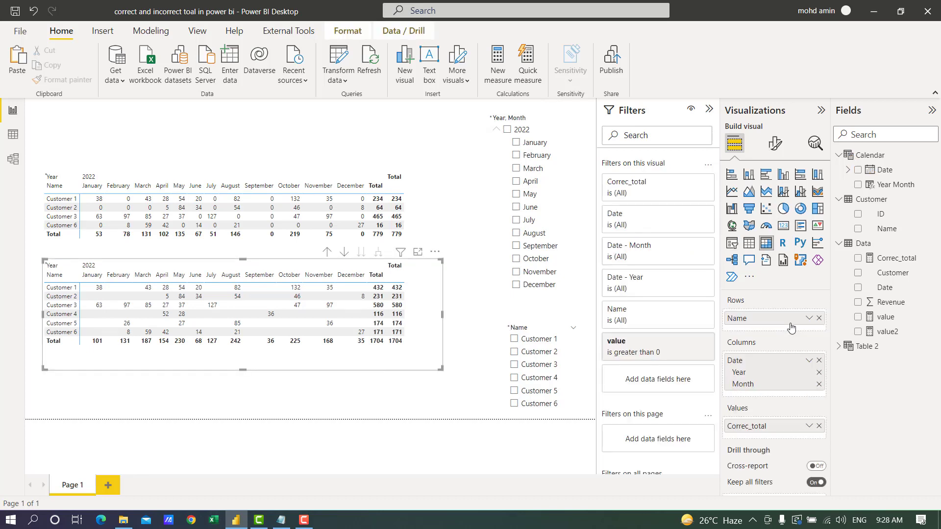
{"action": "left_click", "coordinate": [690, 353]}
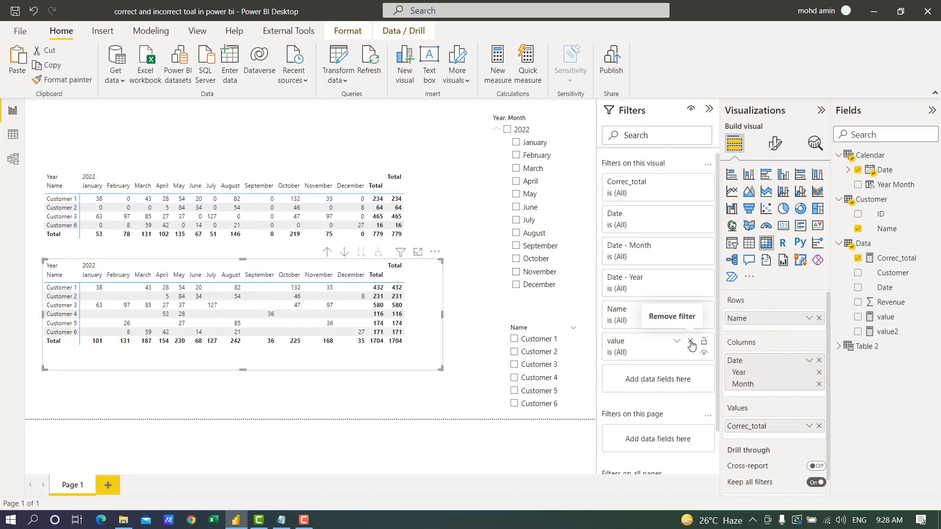
{"action": "left_click", "coordinate": [690, 342]}
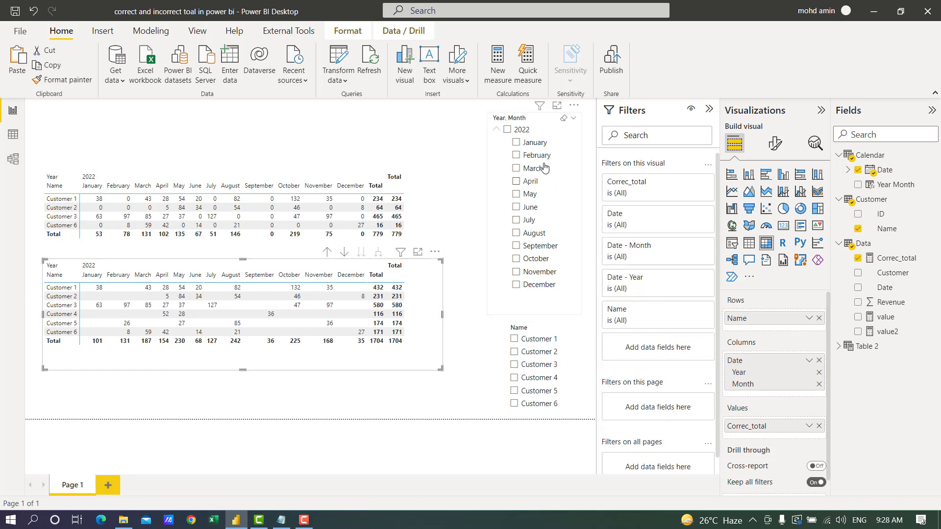
{"action": "left_click", "coordinate": [522, 145]}
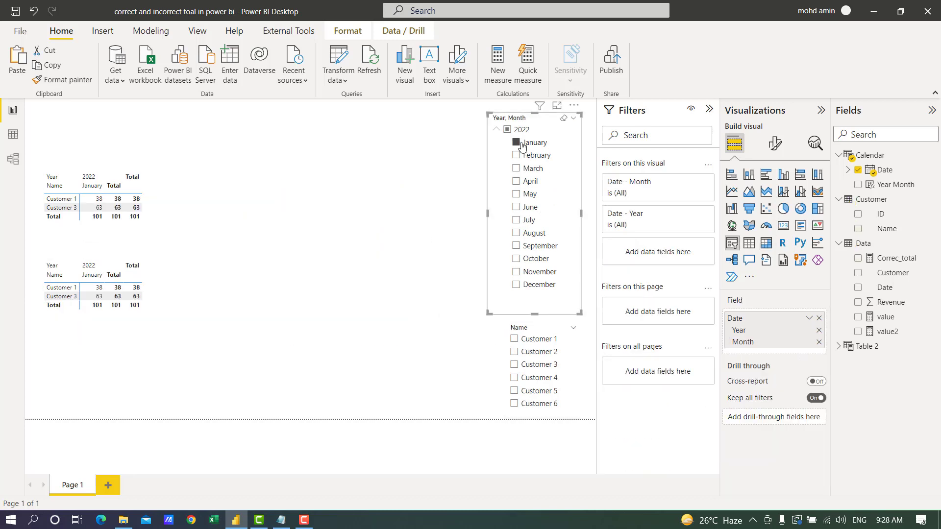
{"action": "left_click", "coordinate": [522, 144]}
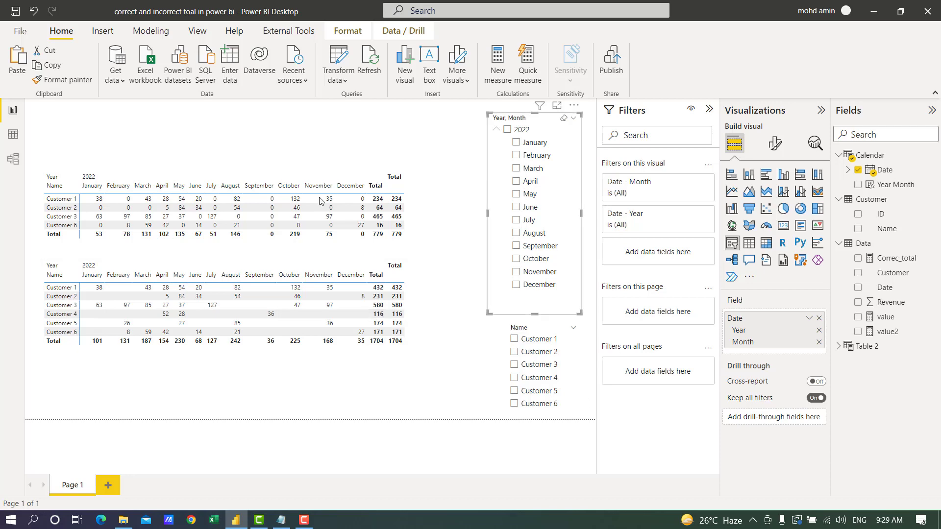
{"action": "left_click", "coordinate": [308, 526]}
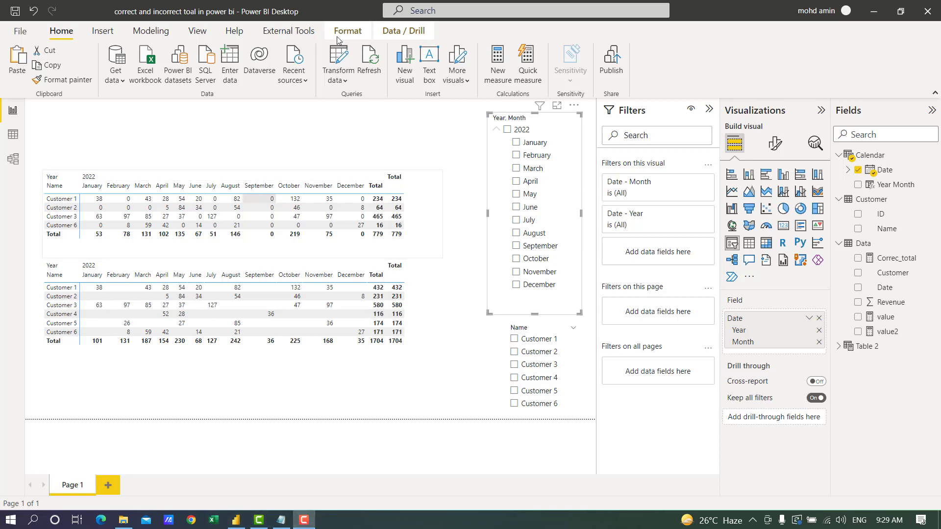